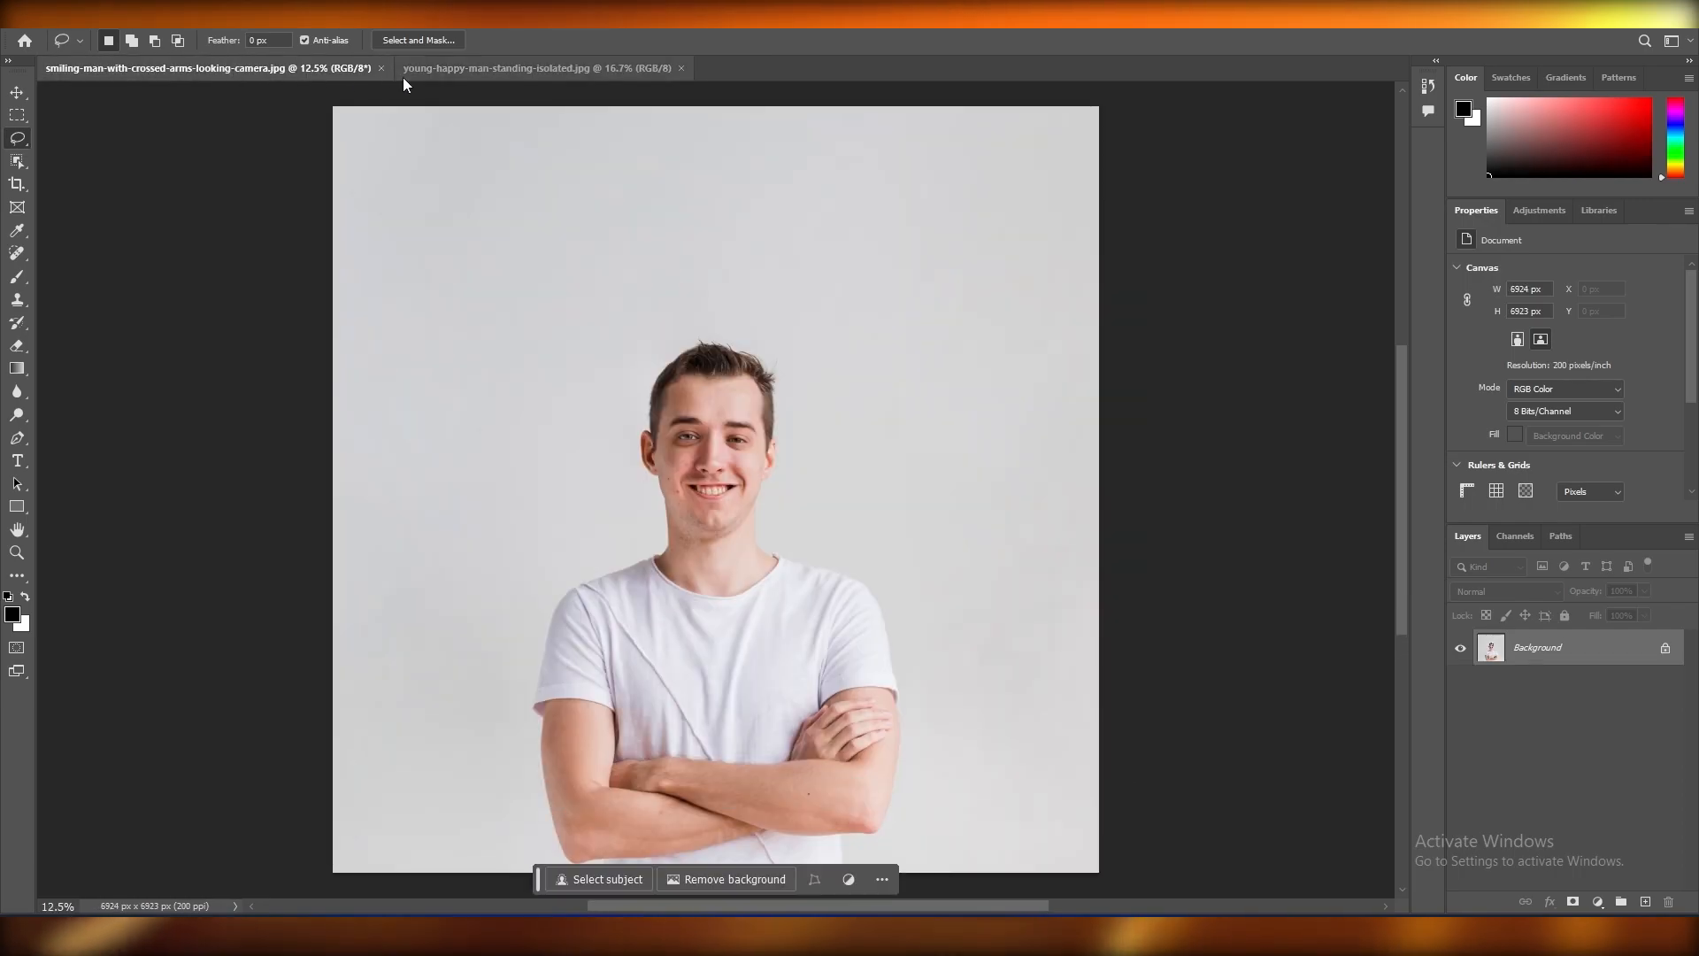
- Draw a lasso selection around the face in young-happy-man-standing-isolated.jpg, from just above the eyebrows to the chin
click(552, 70)
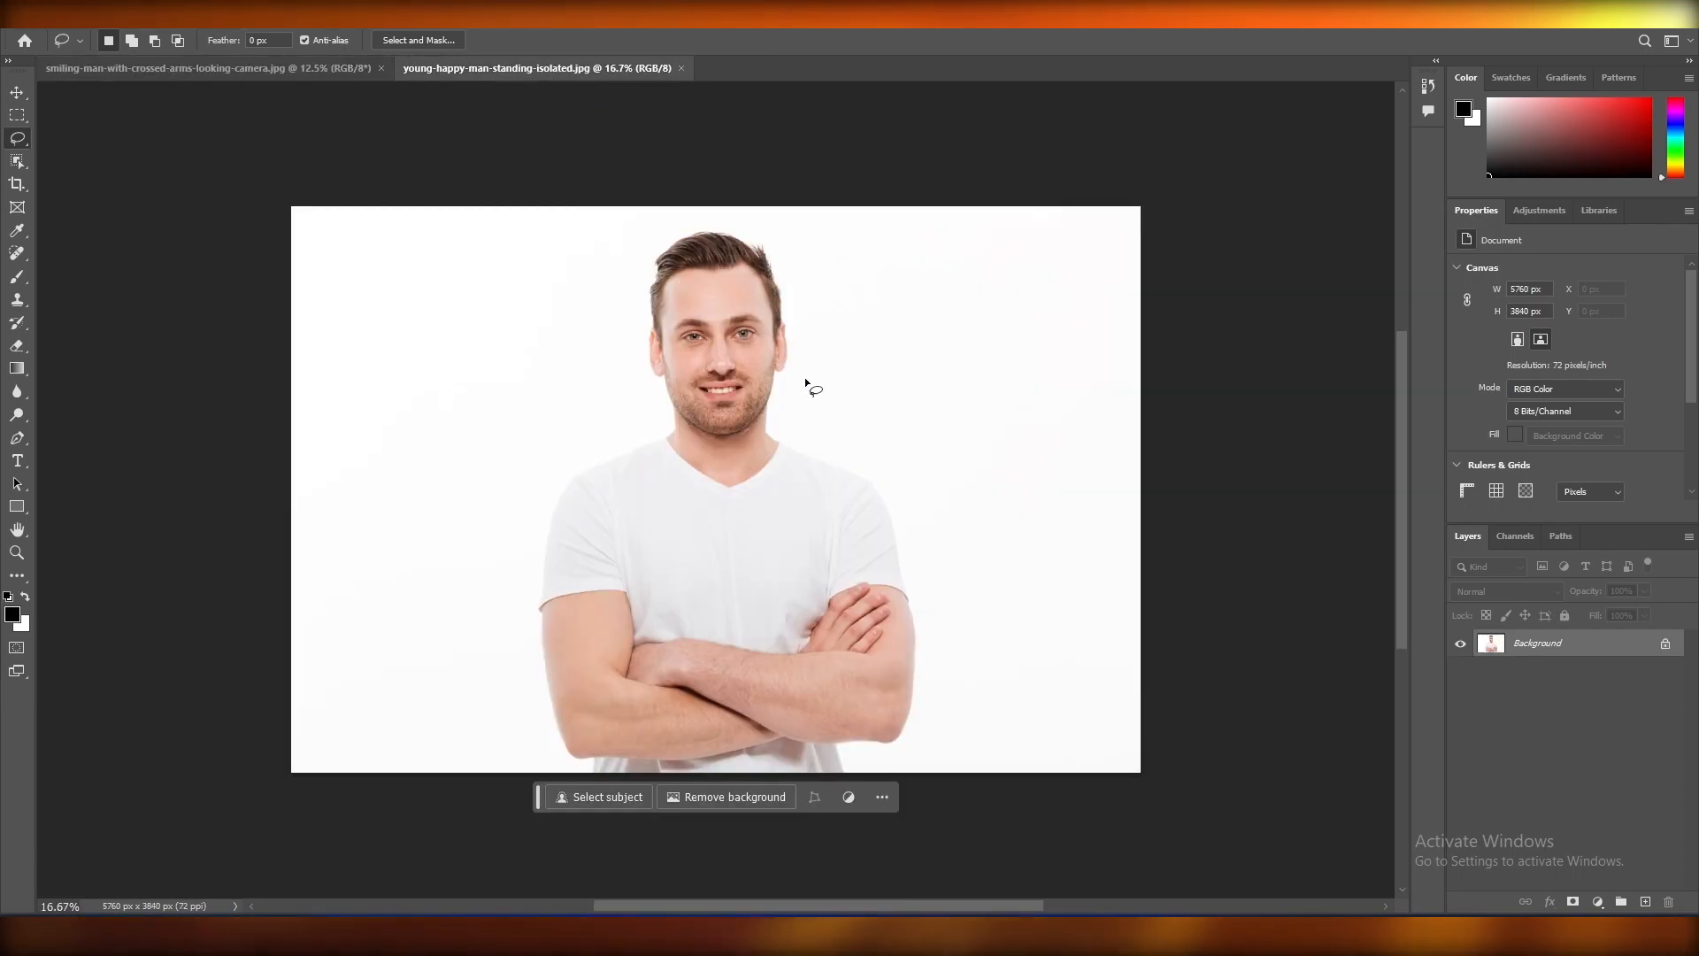
click(280, 64)
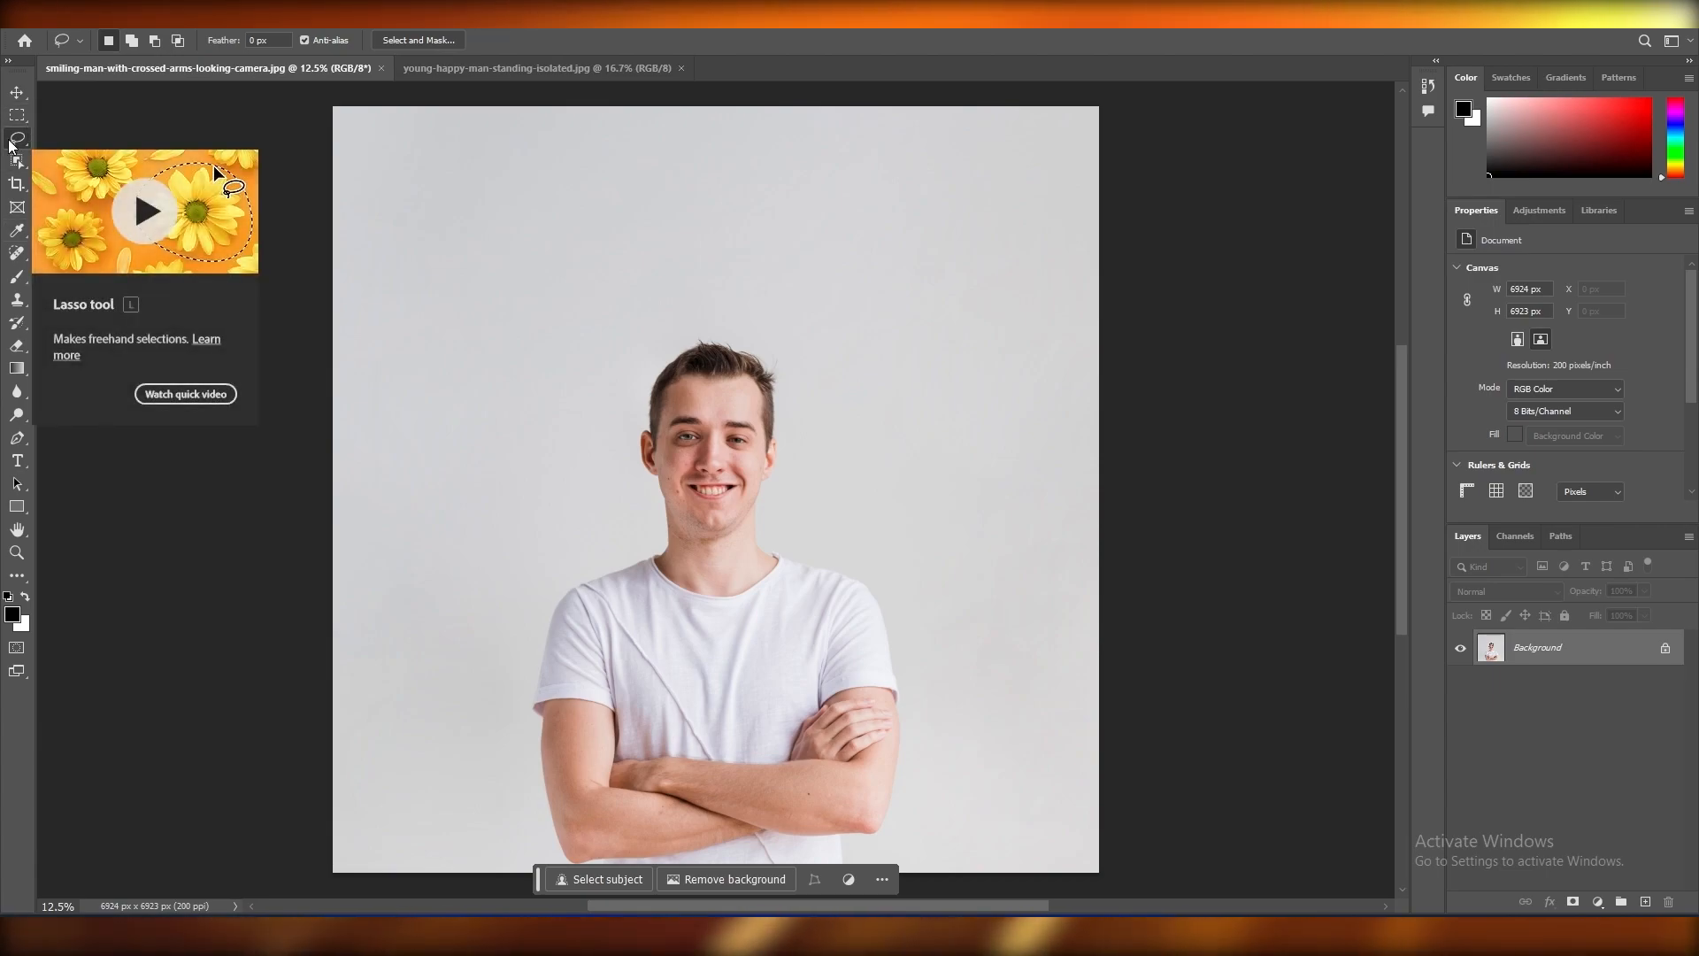
click(444, 69)
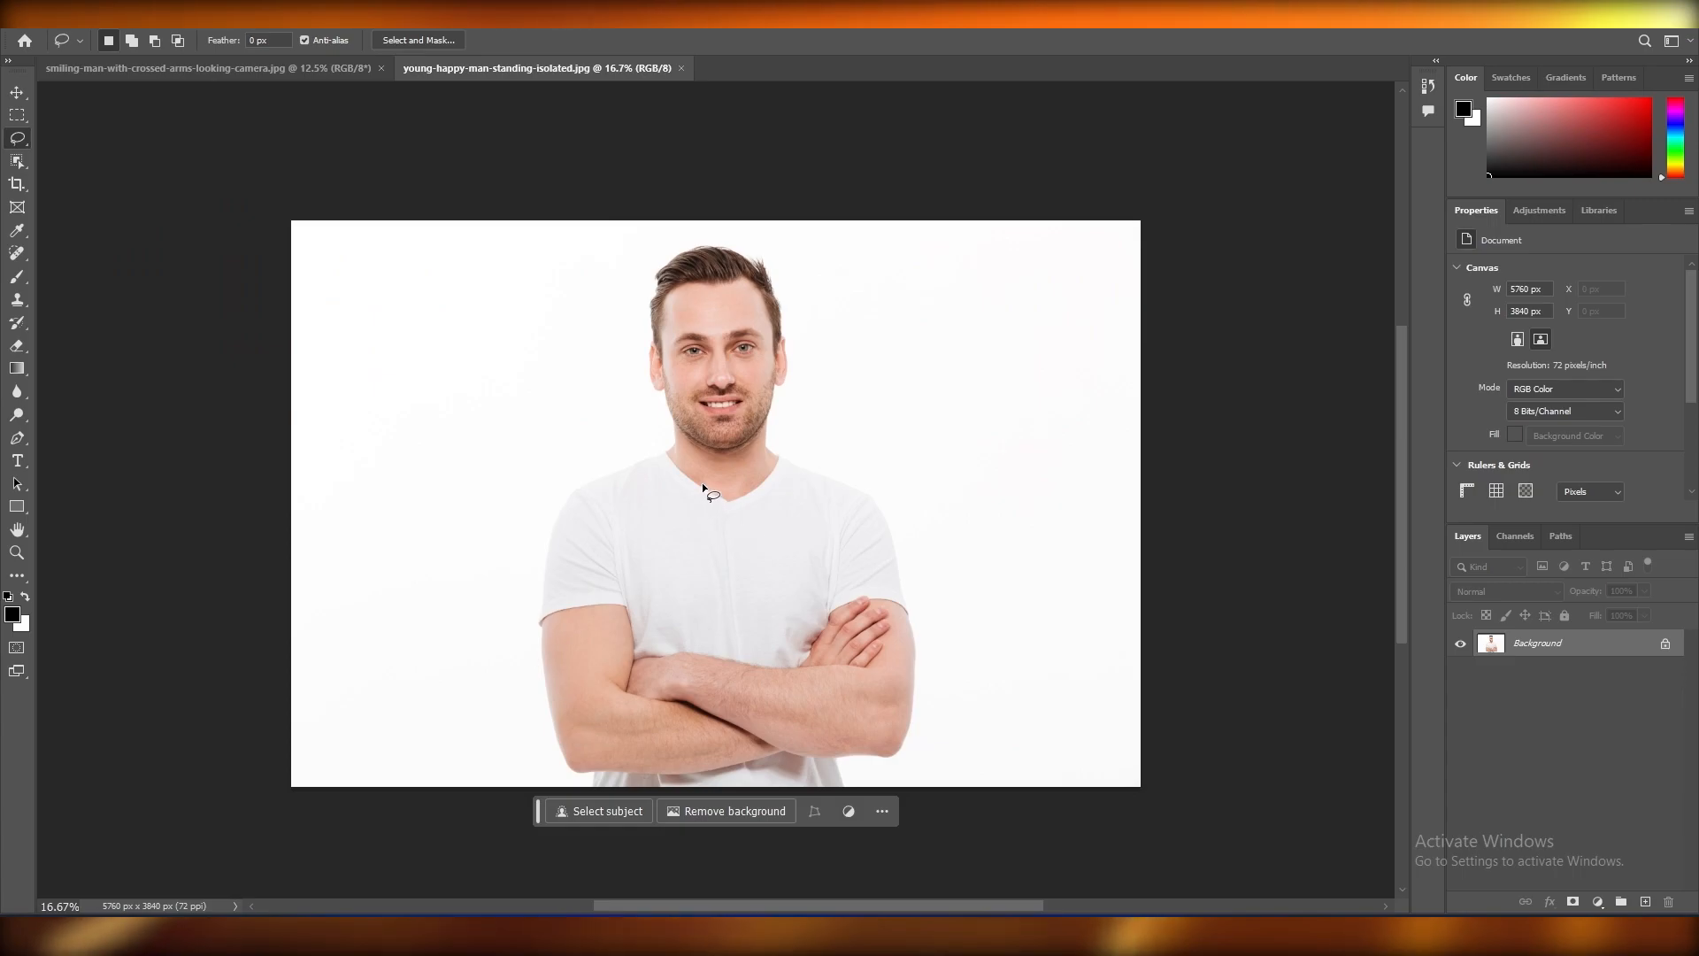
scroll(704, 492, up, 5)
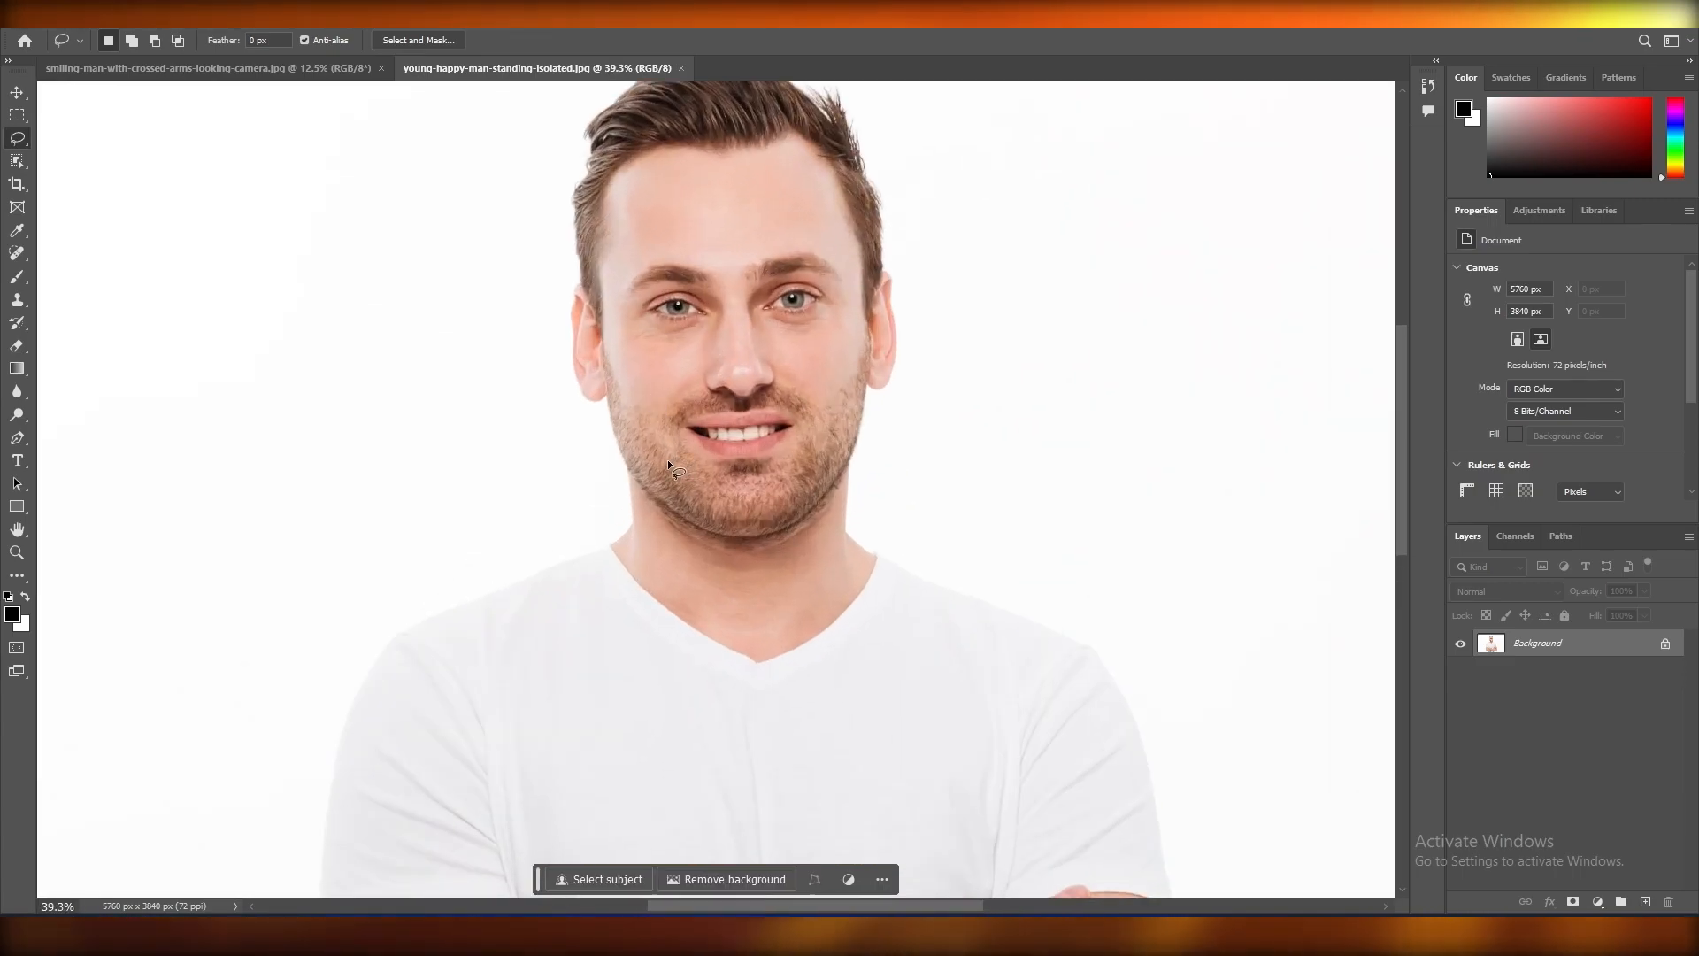
mouse_move(621, 248)
mouse_down()
mouse_move(784, 229)
mouse_move(849, 258)
mouse_up()
mouse_move(846, 343)
mouse_down()
mouse_move(661, 475)
mouse_move(621, 255)
mouse_up()
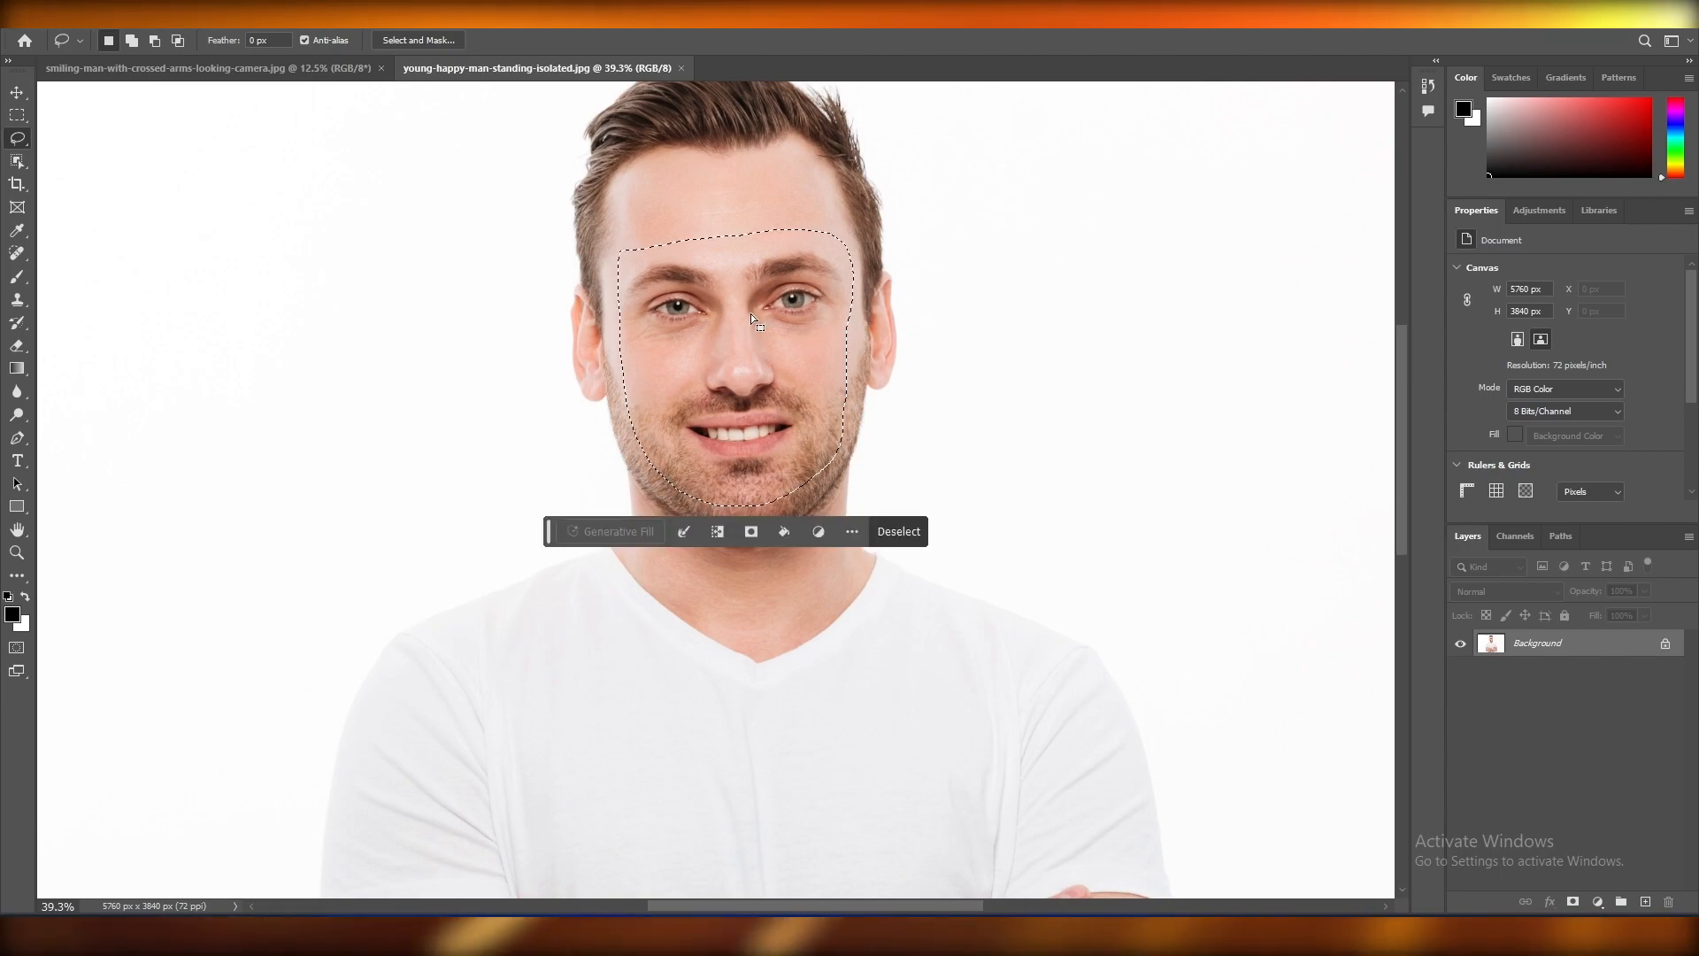
- Move the selected face into smiling-man-with-crossed-arms-looking-camera.jpg as a new layer and place it over that man's face
click(18, 92)
drag(731, 310, 725, 460)
key(ctrl+z)
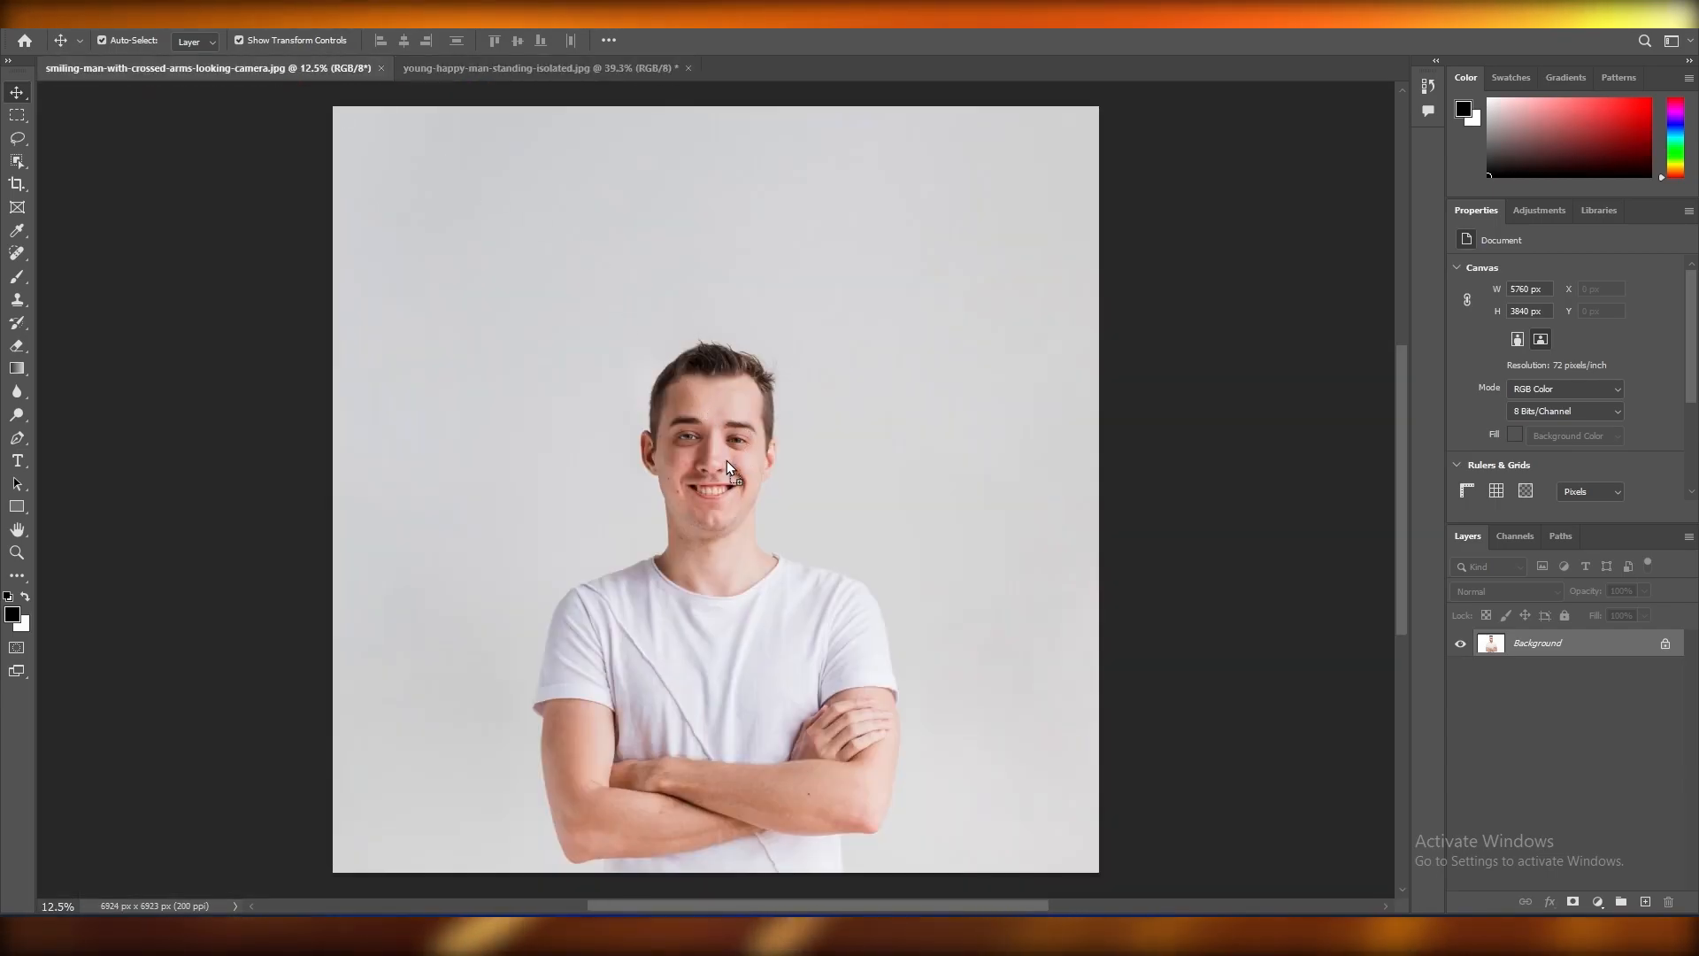
click(925, 380)
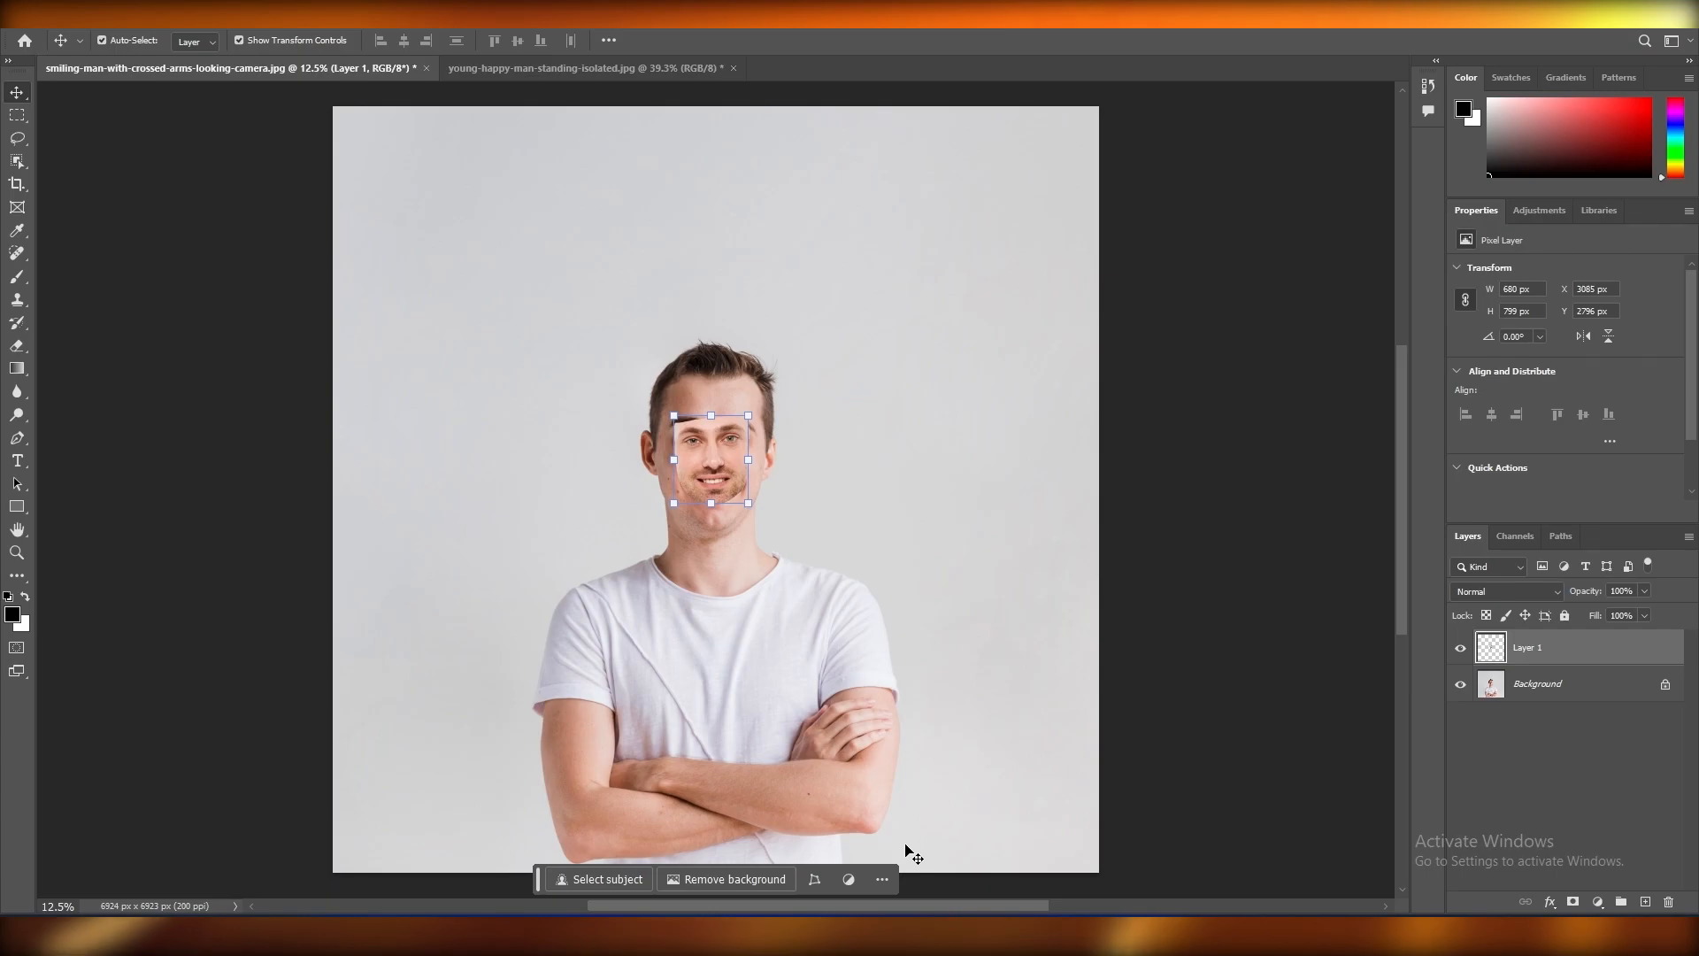
scroll(721, 535, up, 5)
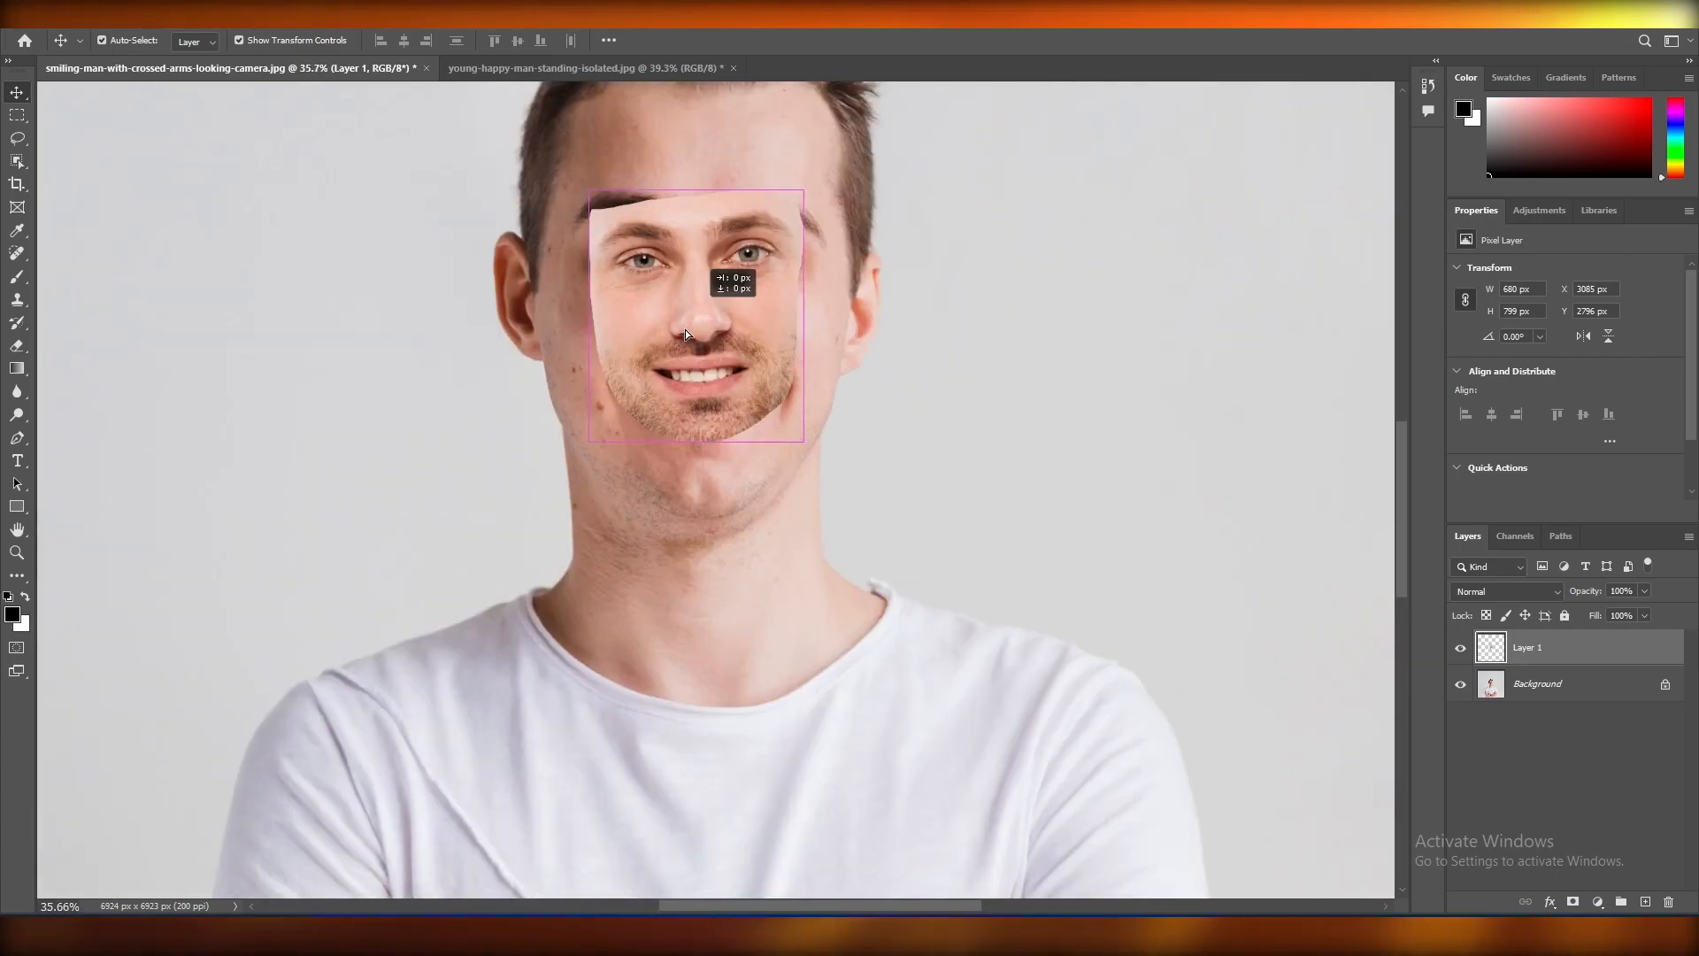
drag(685, 330, 670, 356)
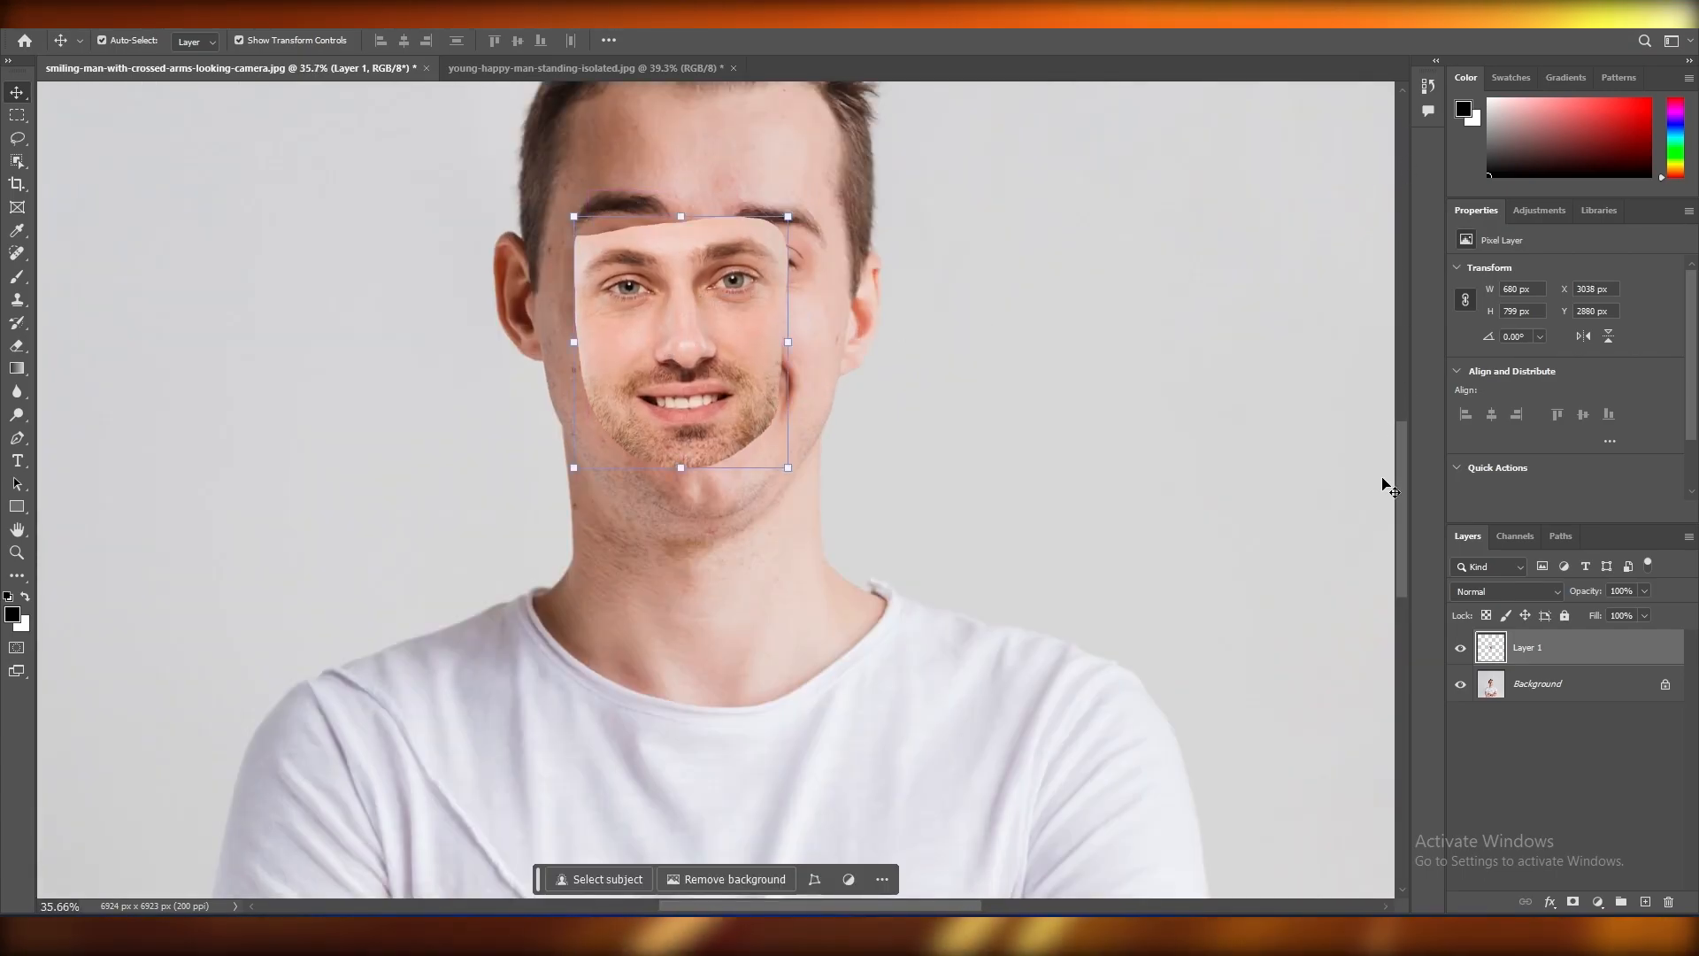
scroll(1384, 484, down, 3)
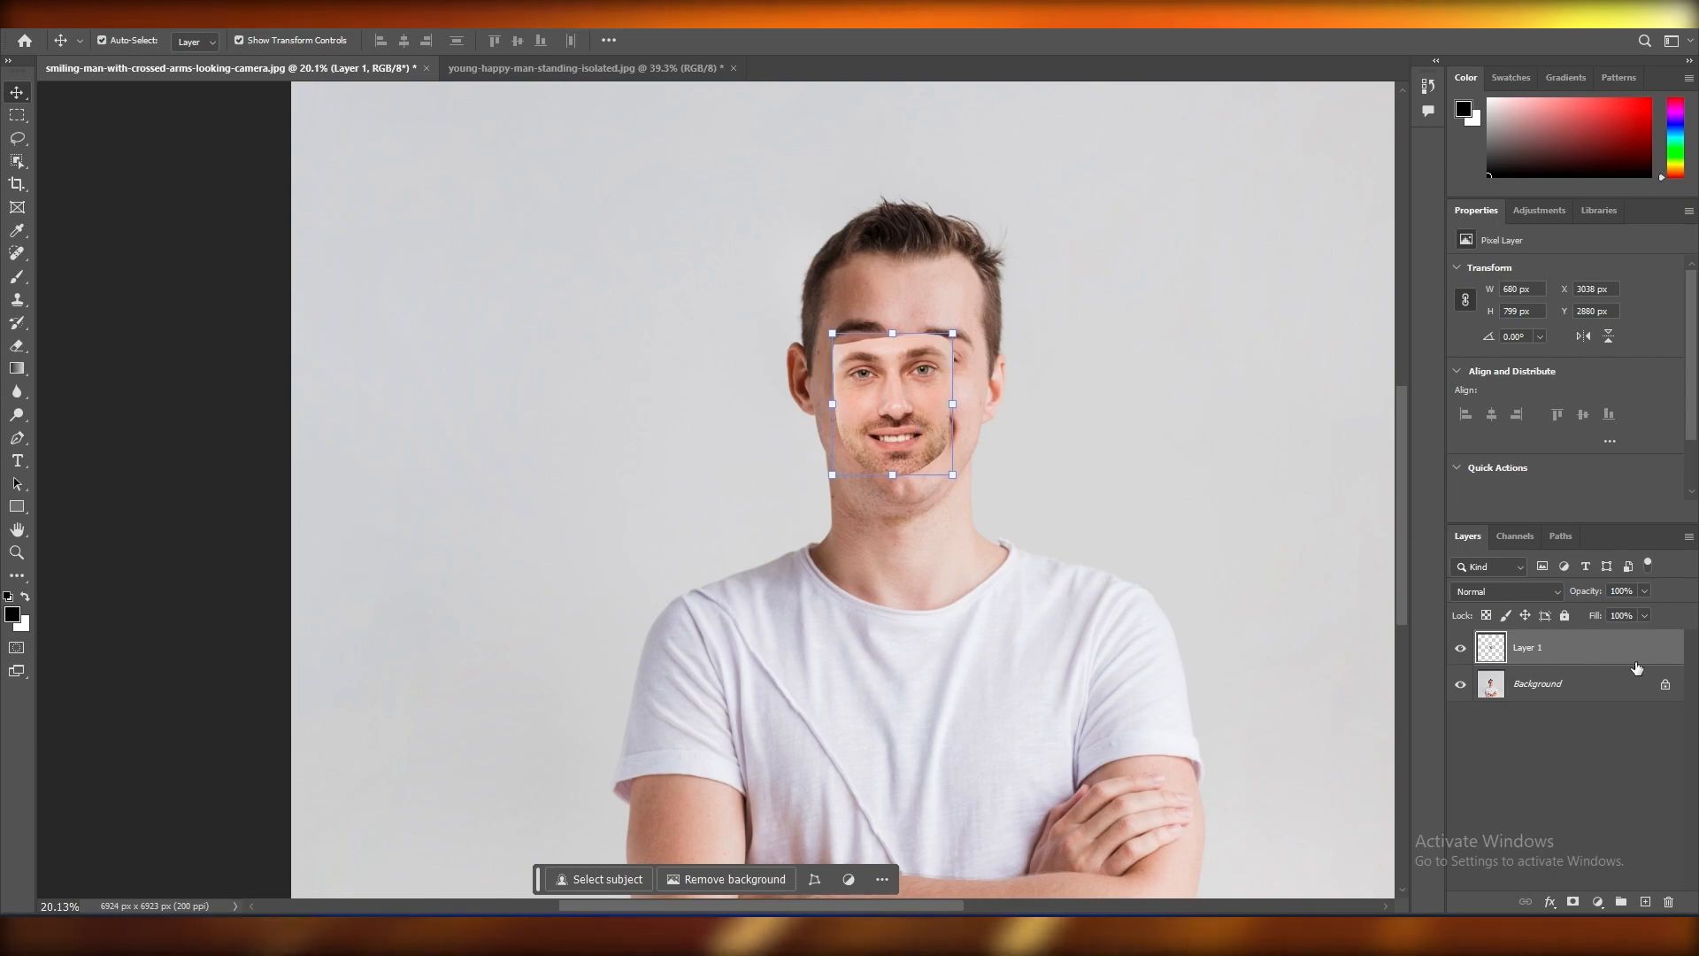
- Set Layer 1 to 50% opacity and transform it to about 125% scale and 5.25° rotation to align with the face beneath
click(1643, 591)
drag(1596, 612, 1604, 612)
drag(903, 397, 984, 382)
drag(930, 402, 915, 402)
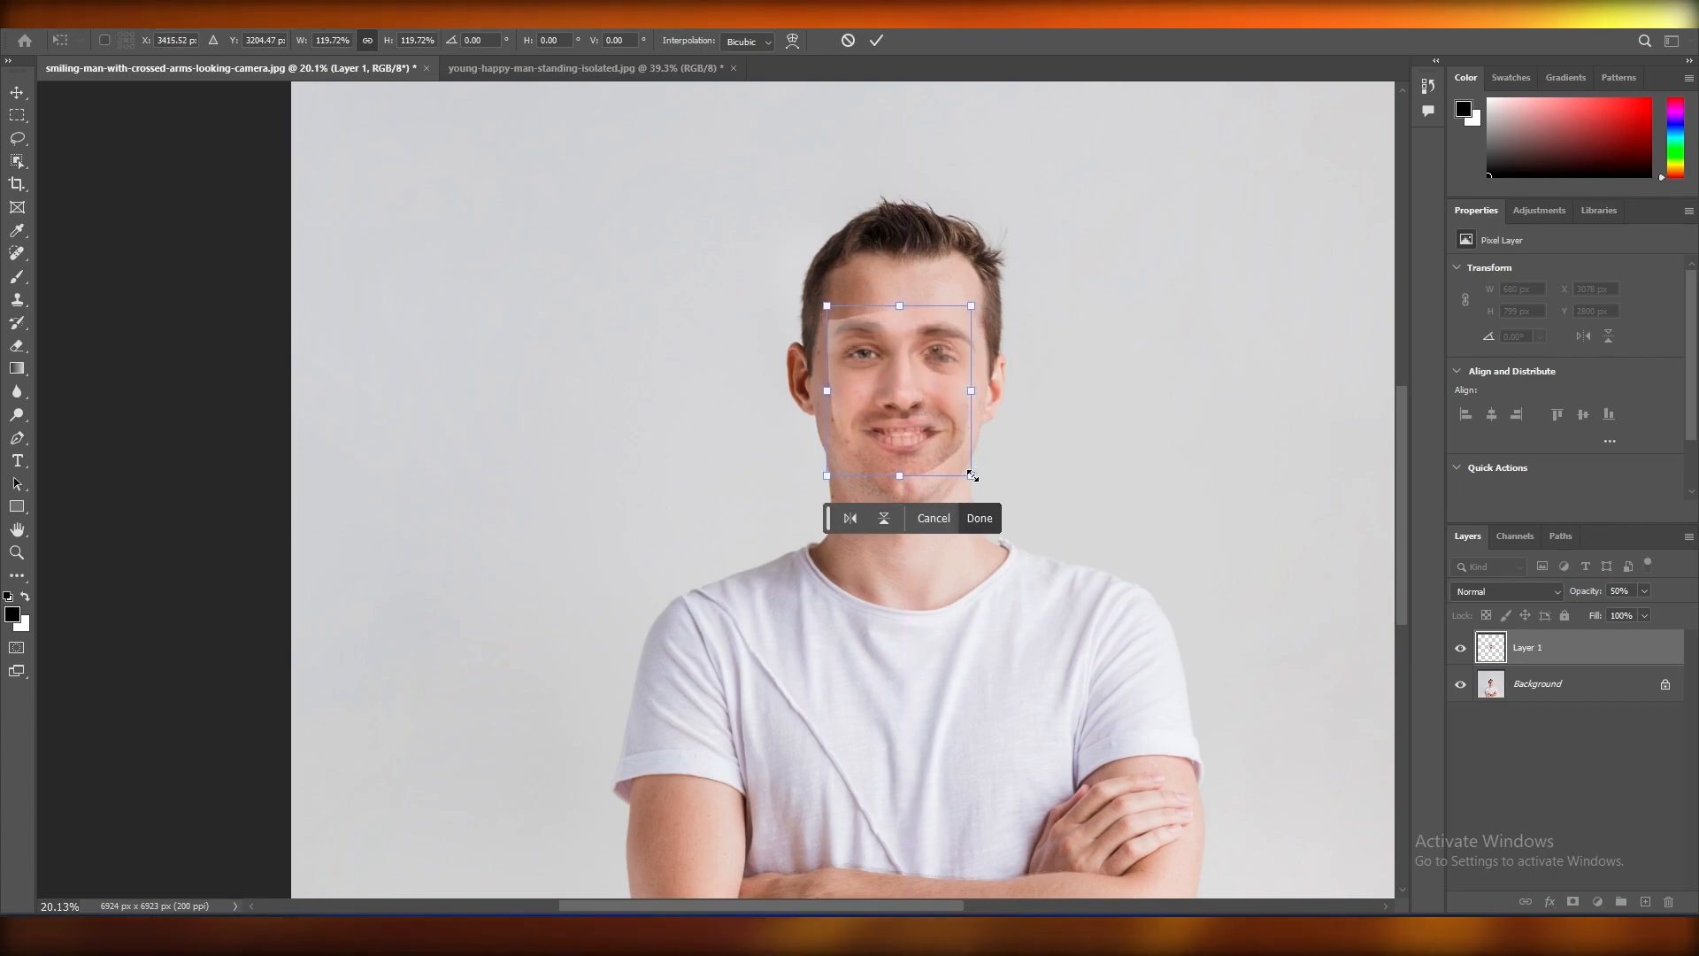
drag(983, 484, 954, 463)
drag(971, 403, 952, 414)
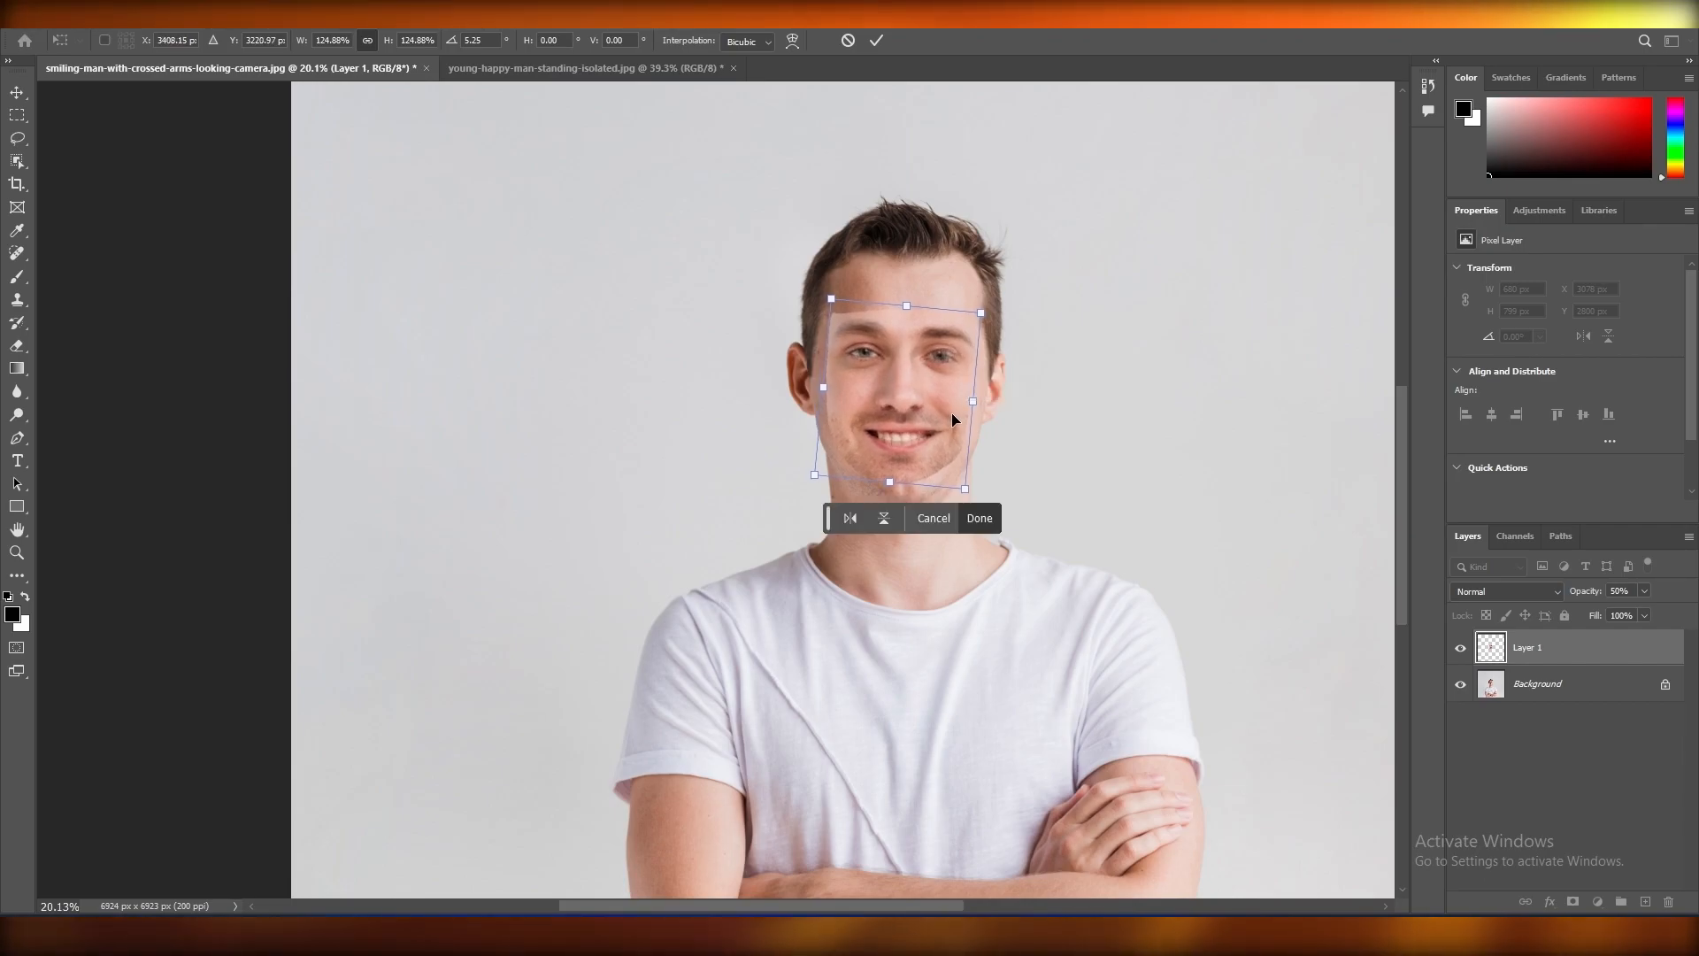
key(Return)
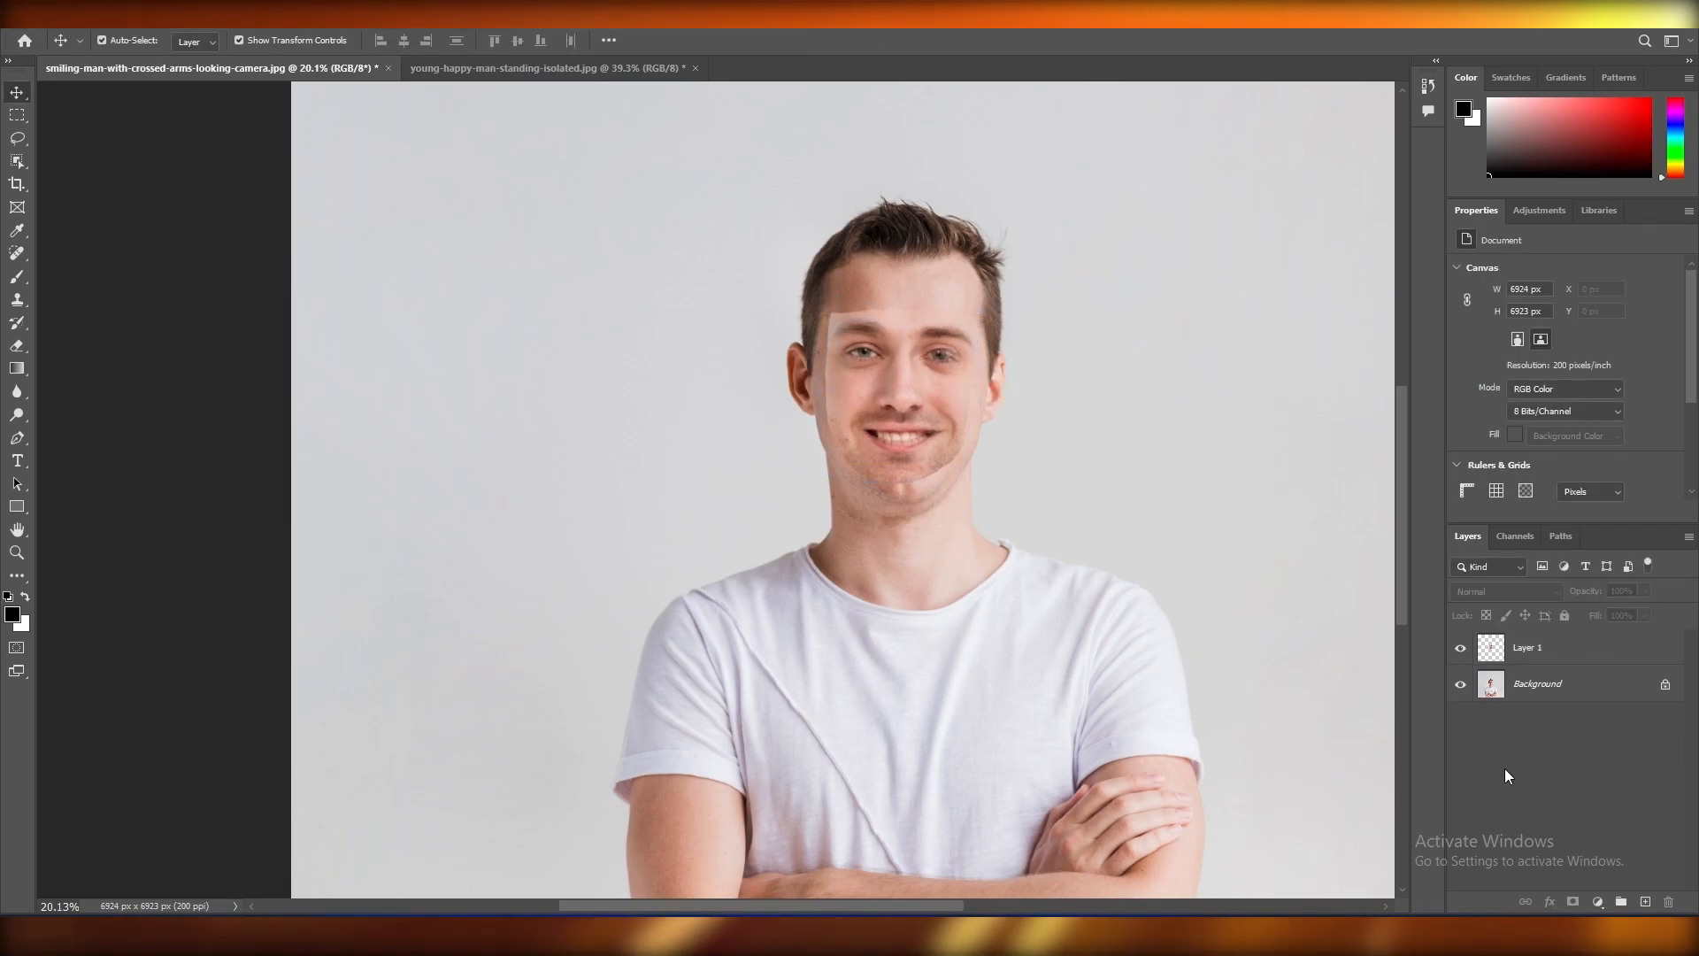
- Scale Layer 1 to about 106% over the underlying face and restore its opacity to 100%
key(ctrl+t)
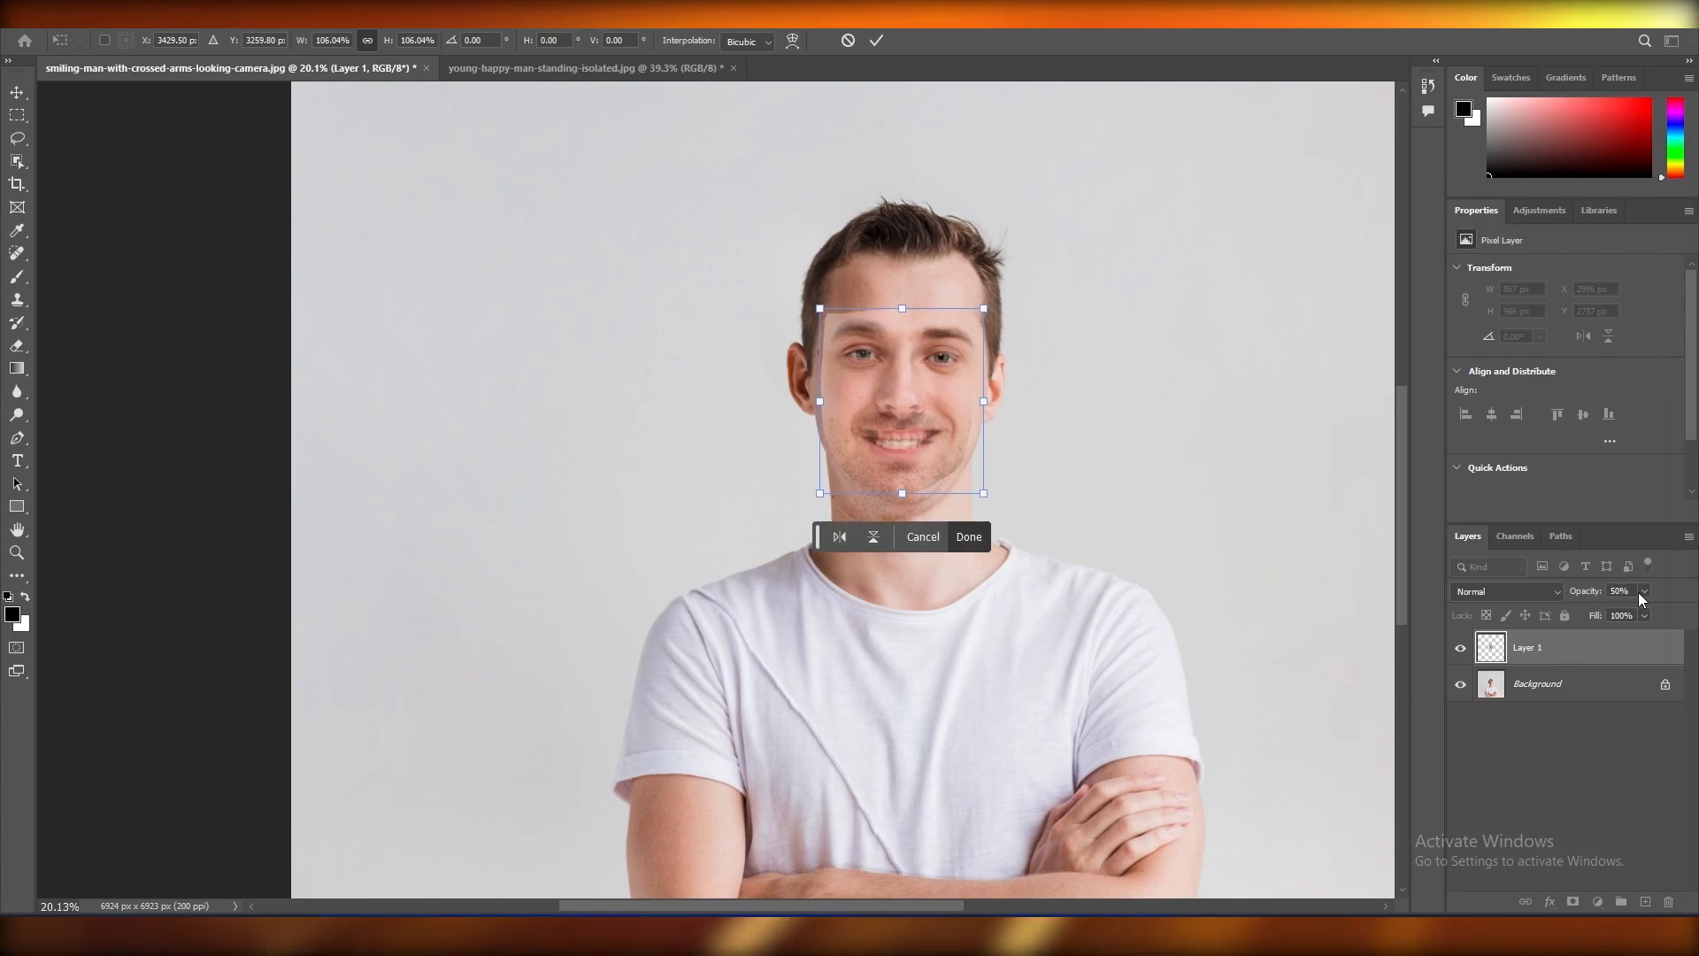
drag(1644, 591, 1692, 628)
click(1557, 683)
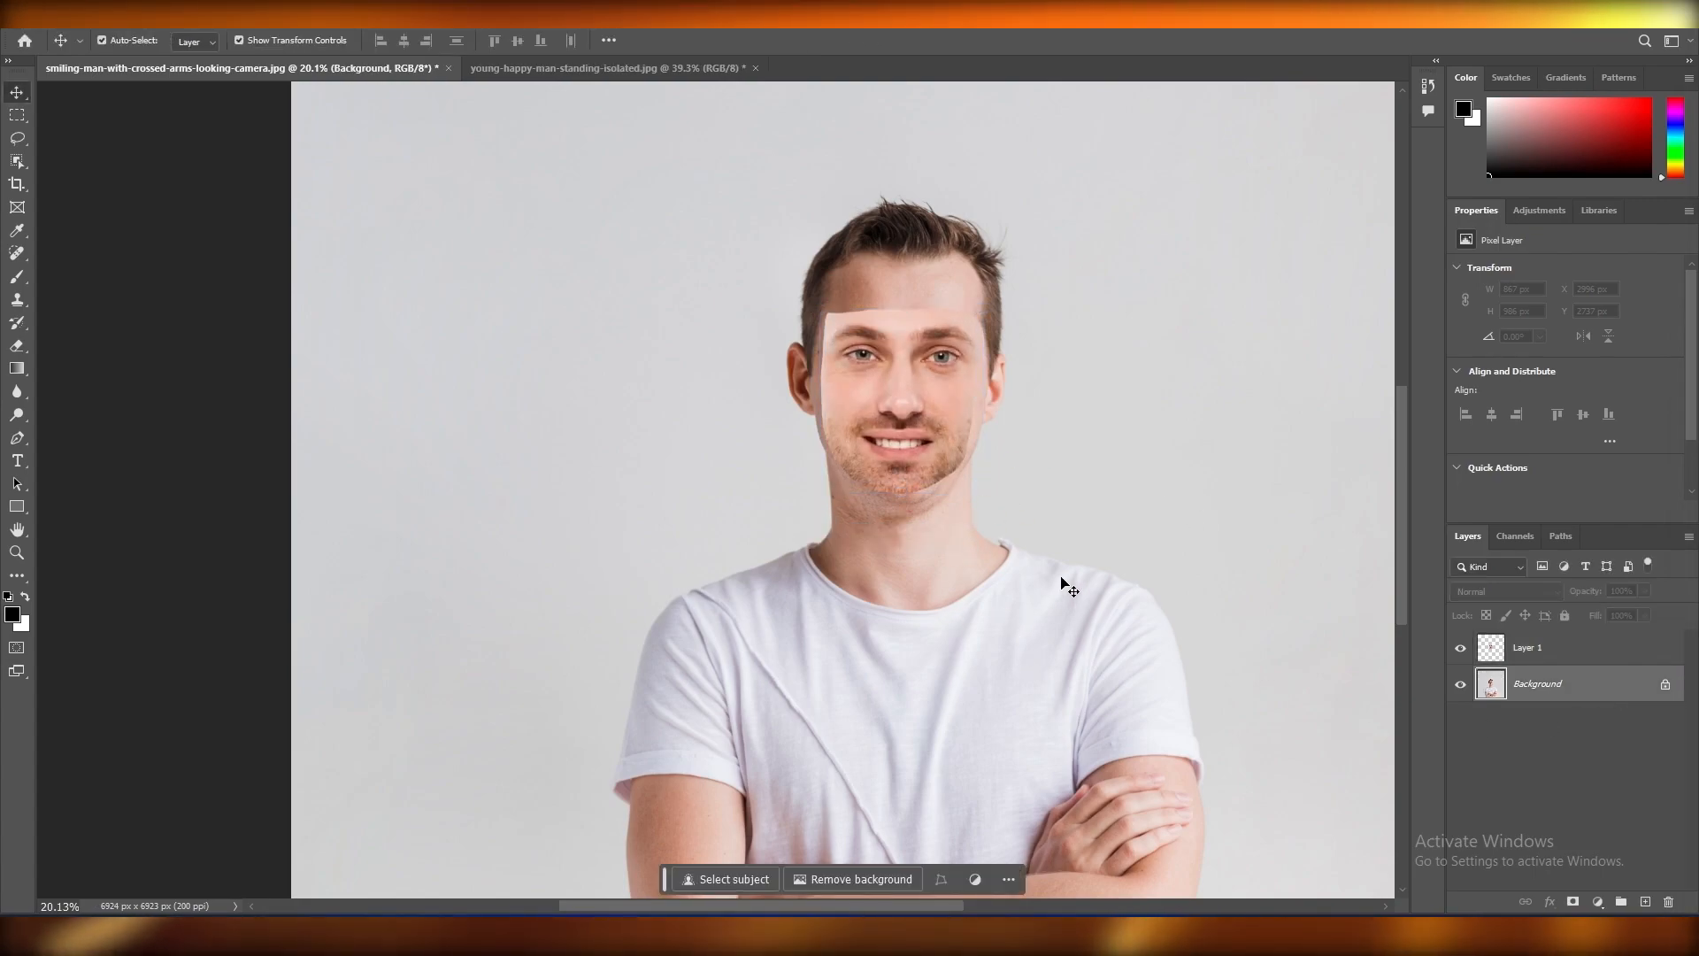
- Duplicate the Background layer
click(1536, 653)
click(1543, 695)
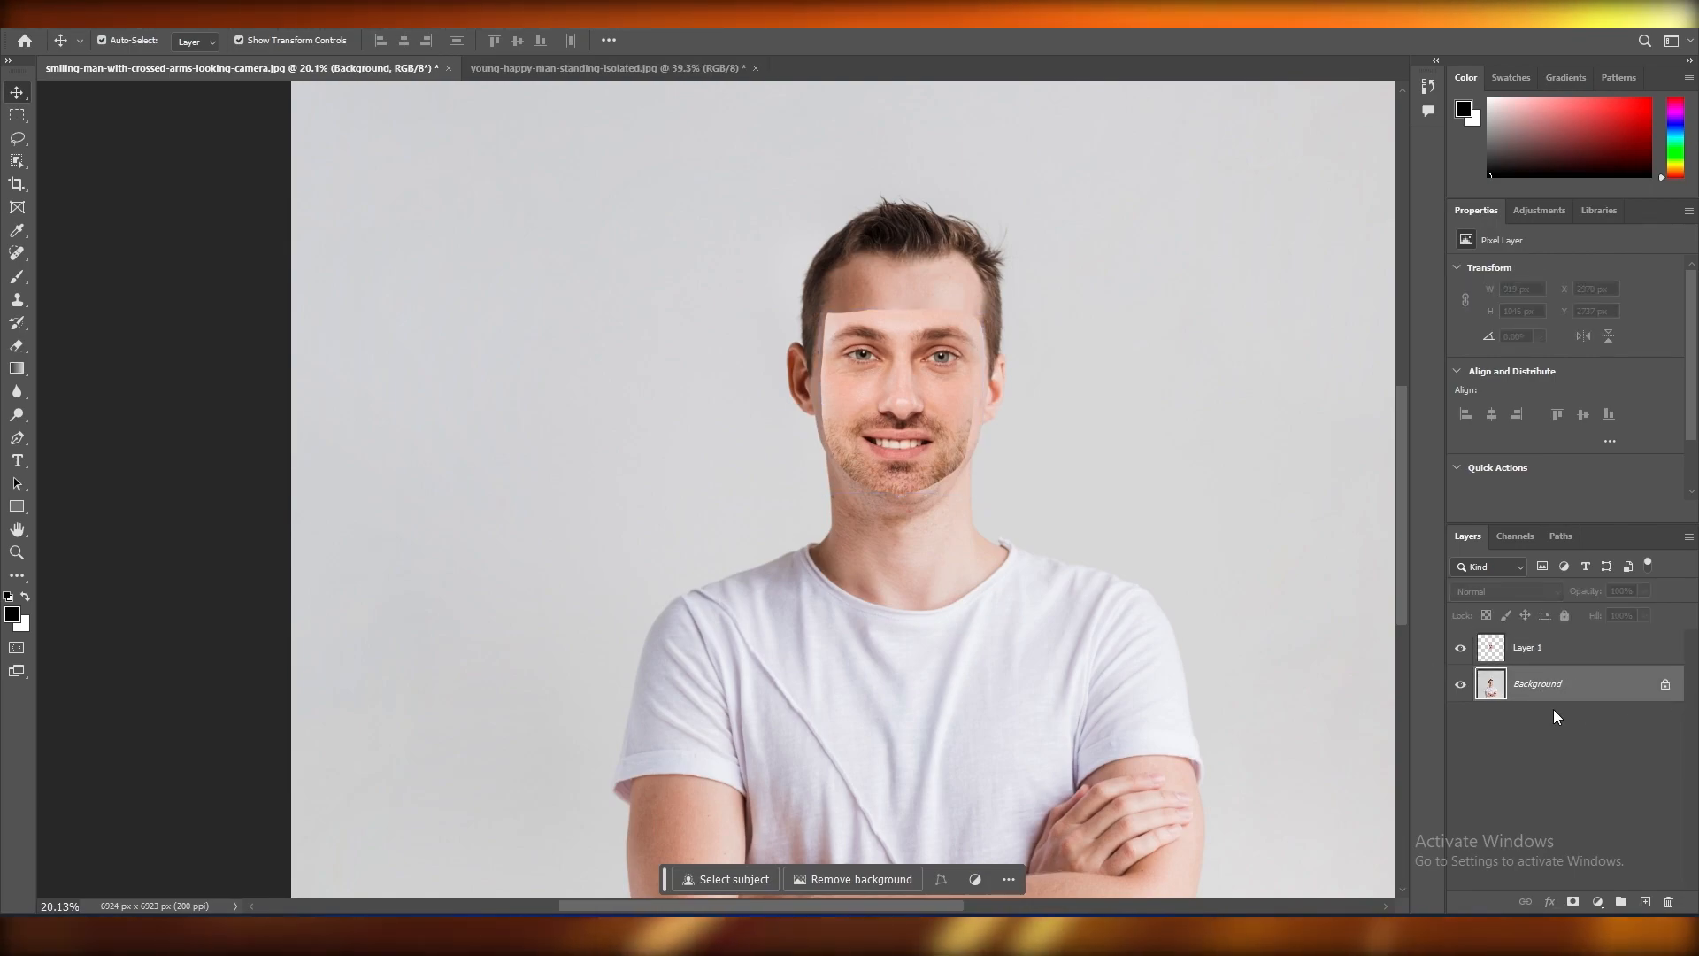
key(ctrl+j)
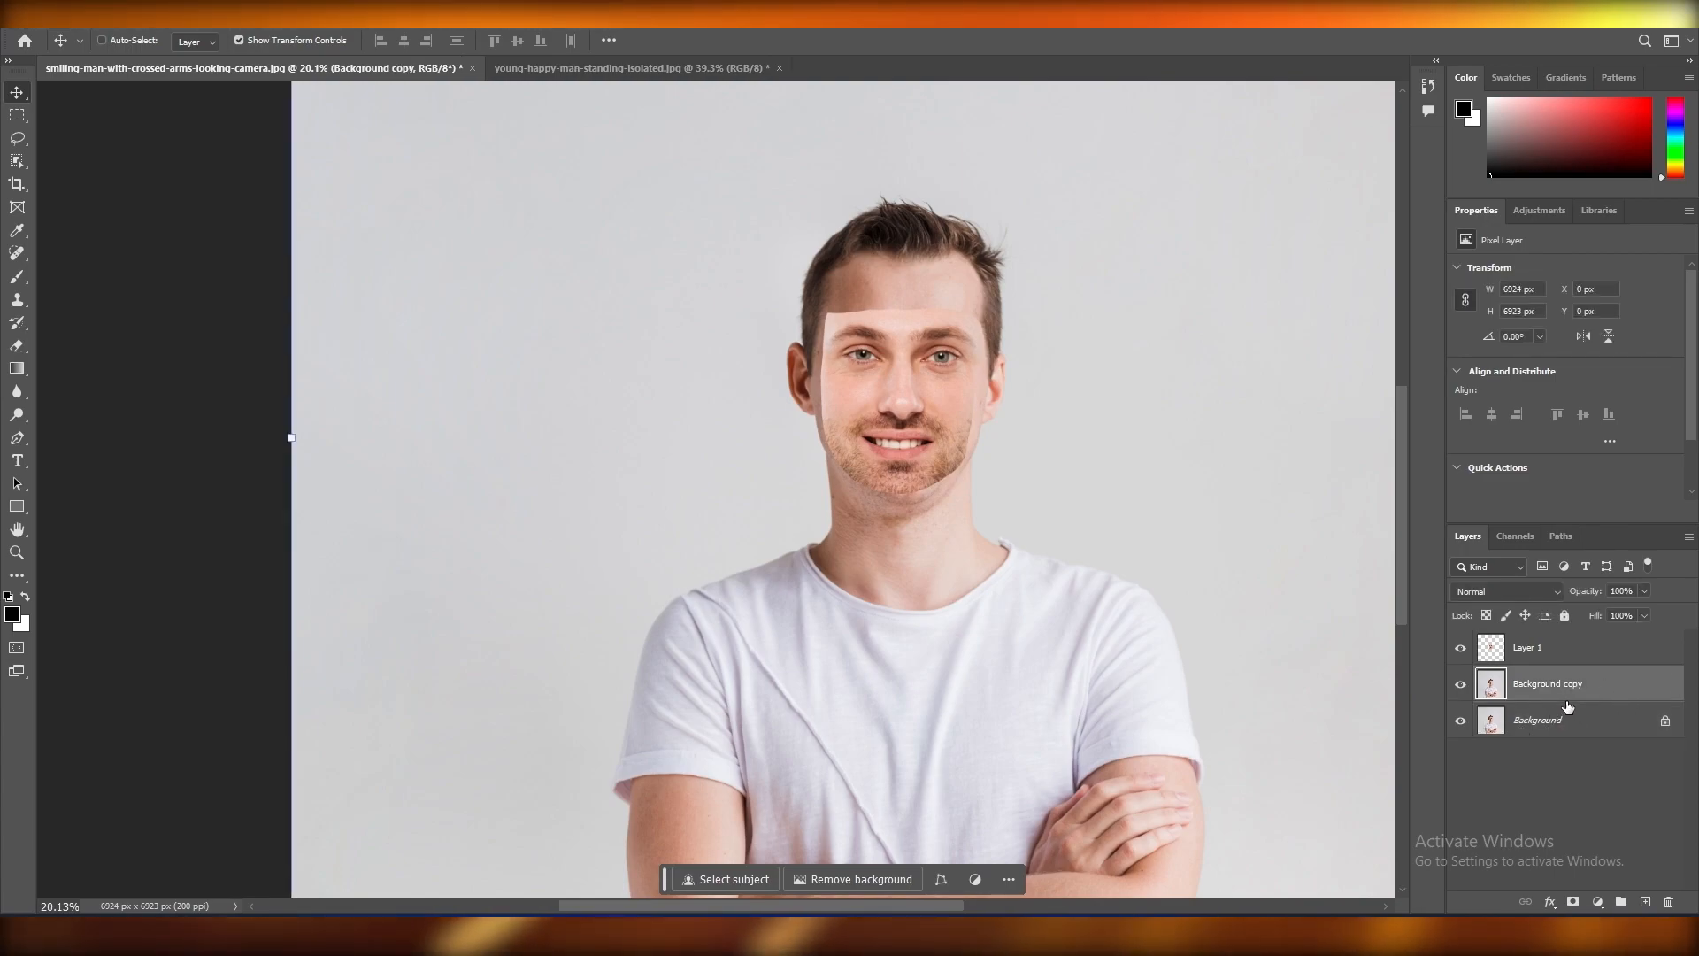
key(ctrl+j)
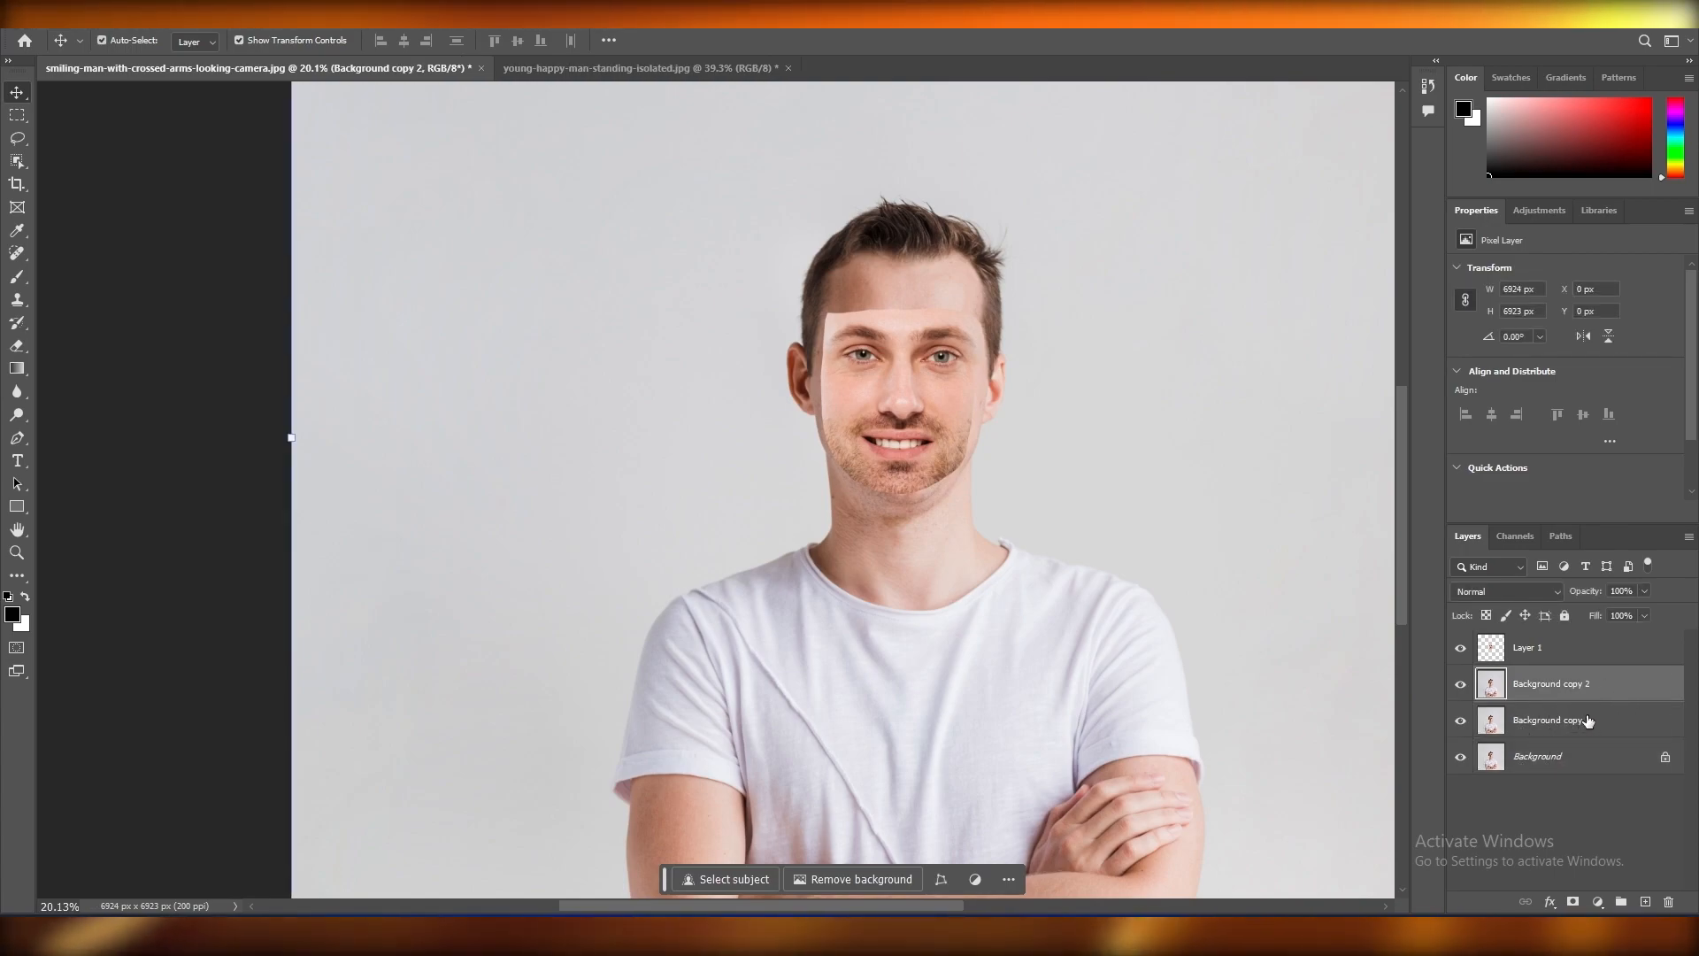
click(1583, 720)
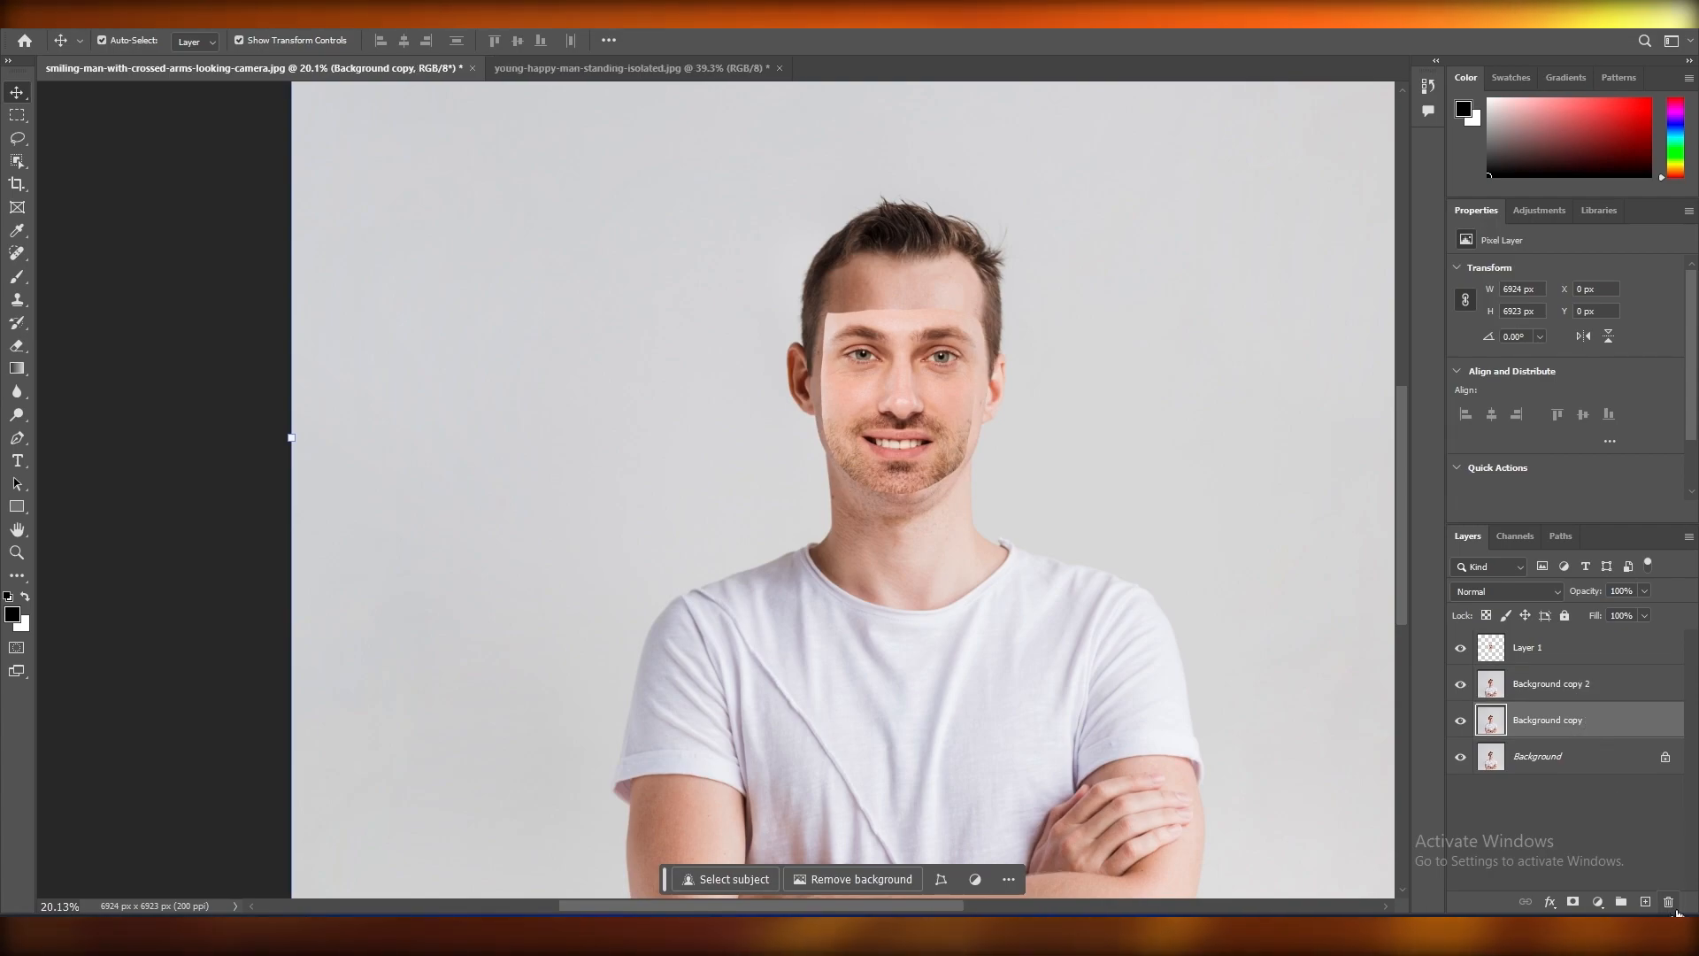
click(1618, 701)
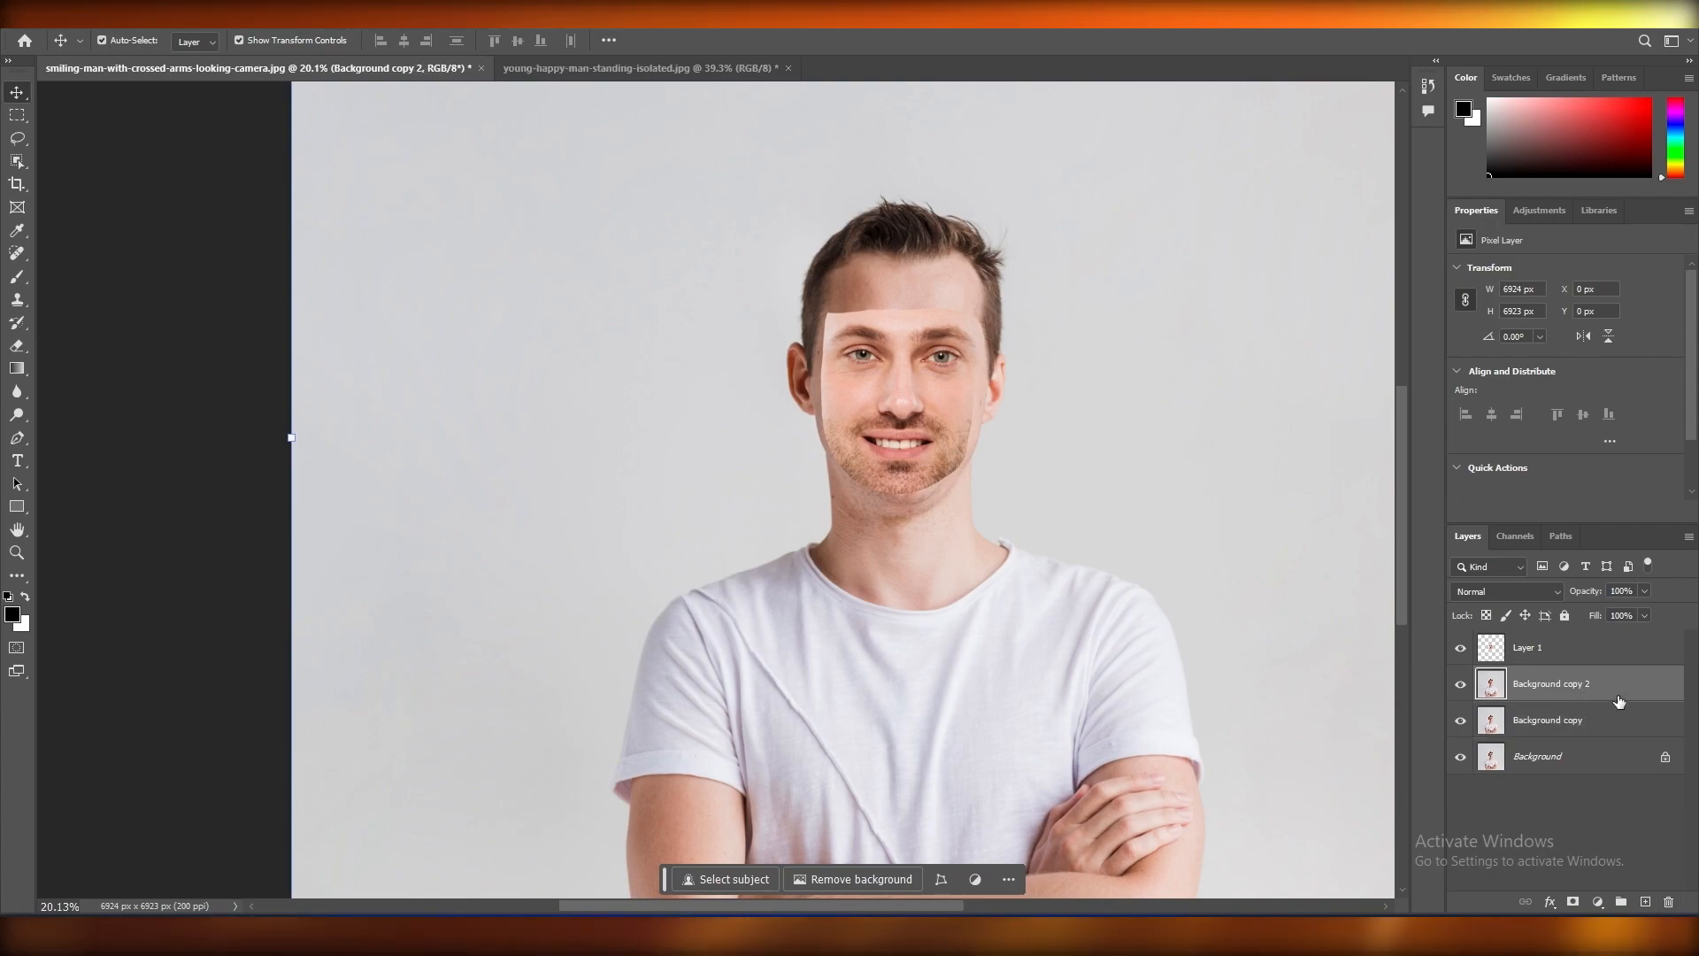
click(1669, 901)
click(748, 345)
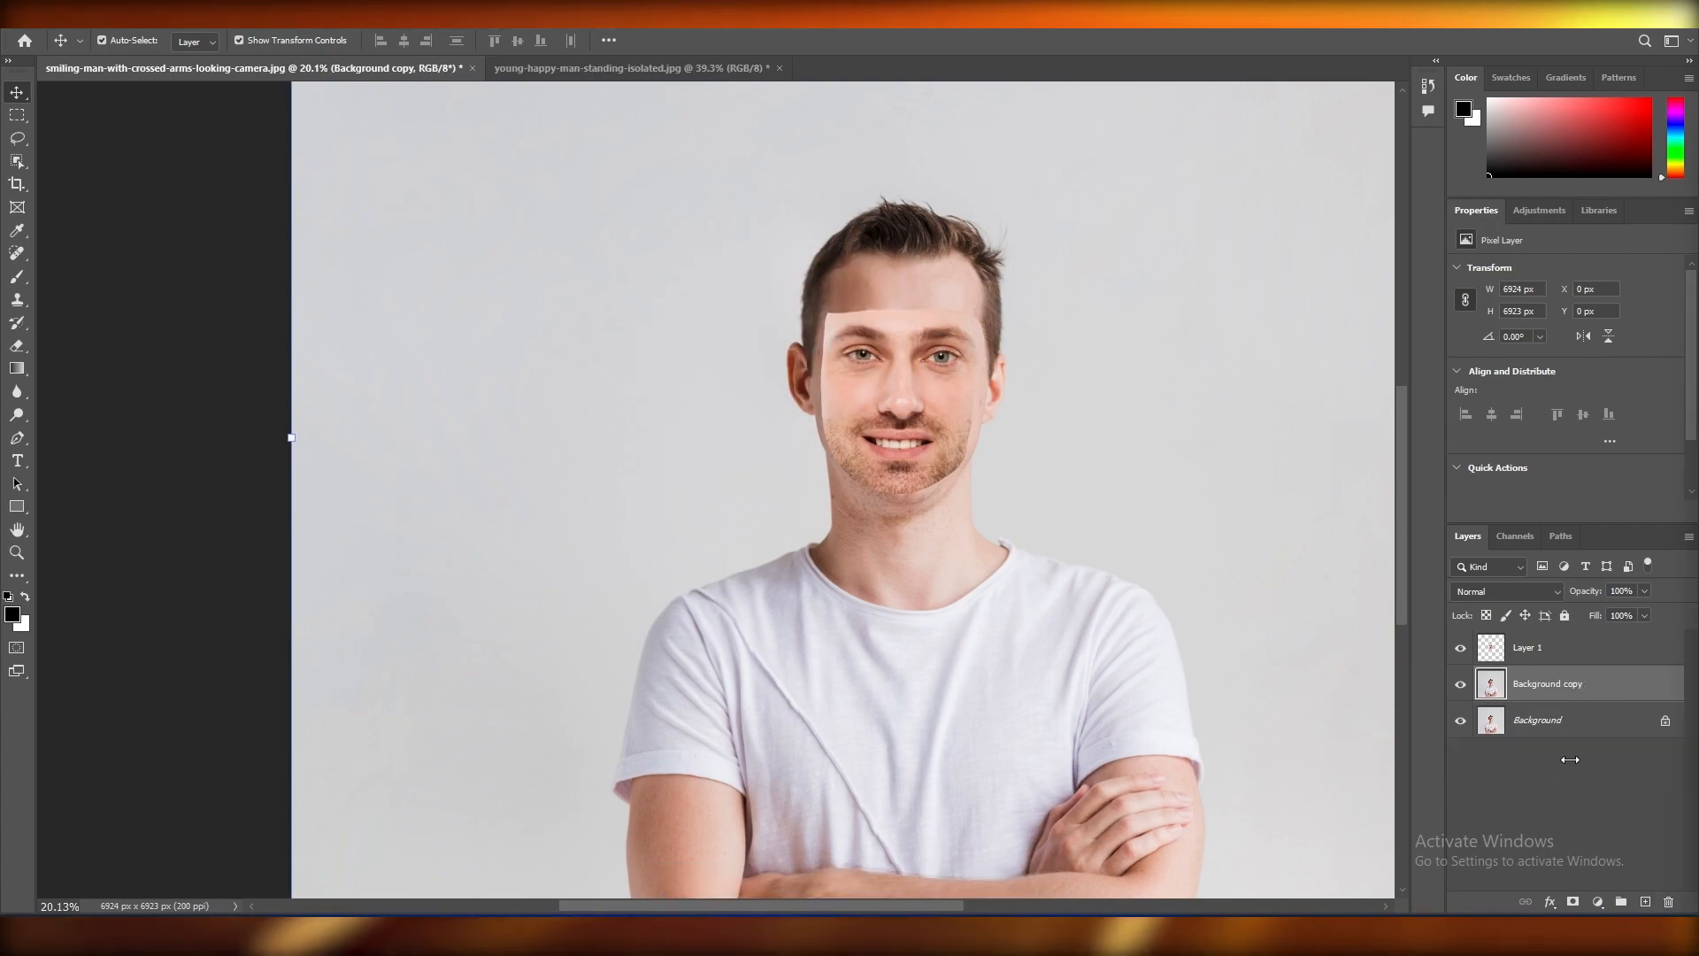
- Load the outline of the face on Layer 1 as a selection
click(1566, 653)
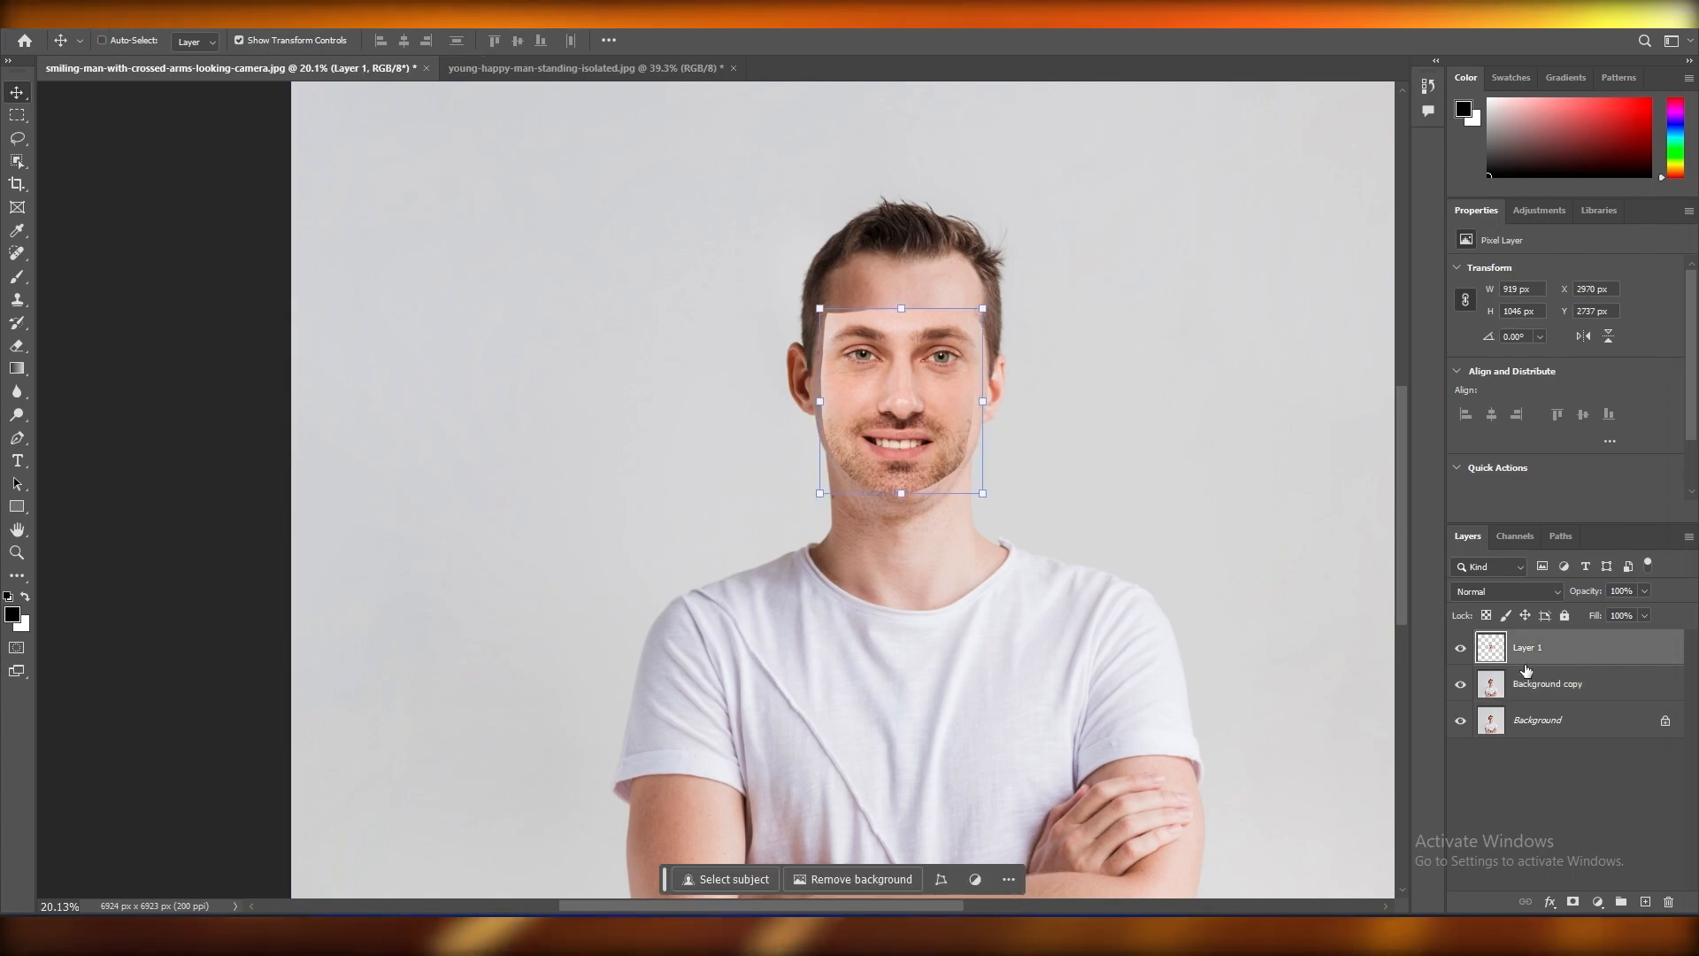
ctrl+click(1540, 655)
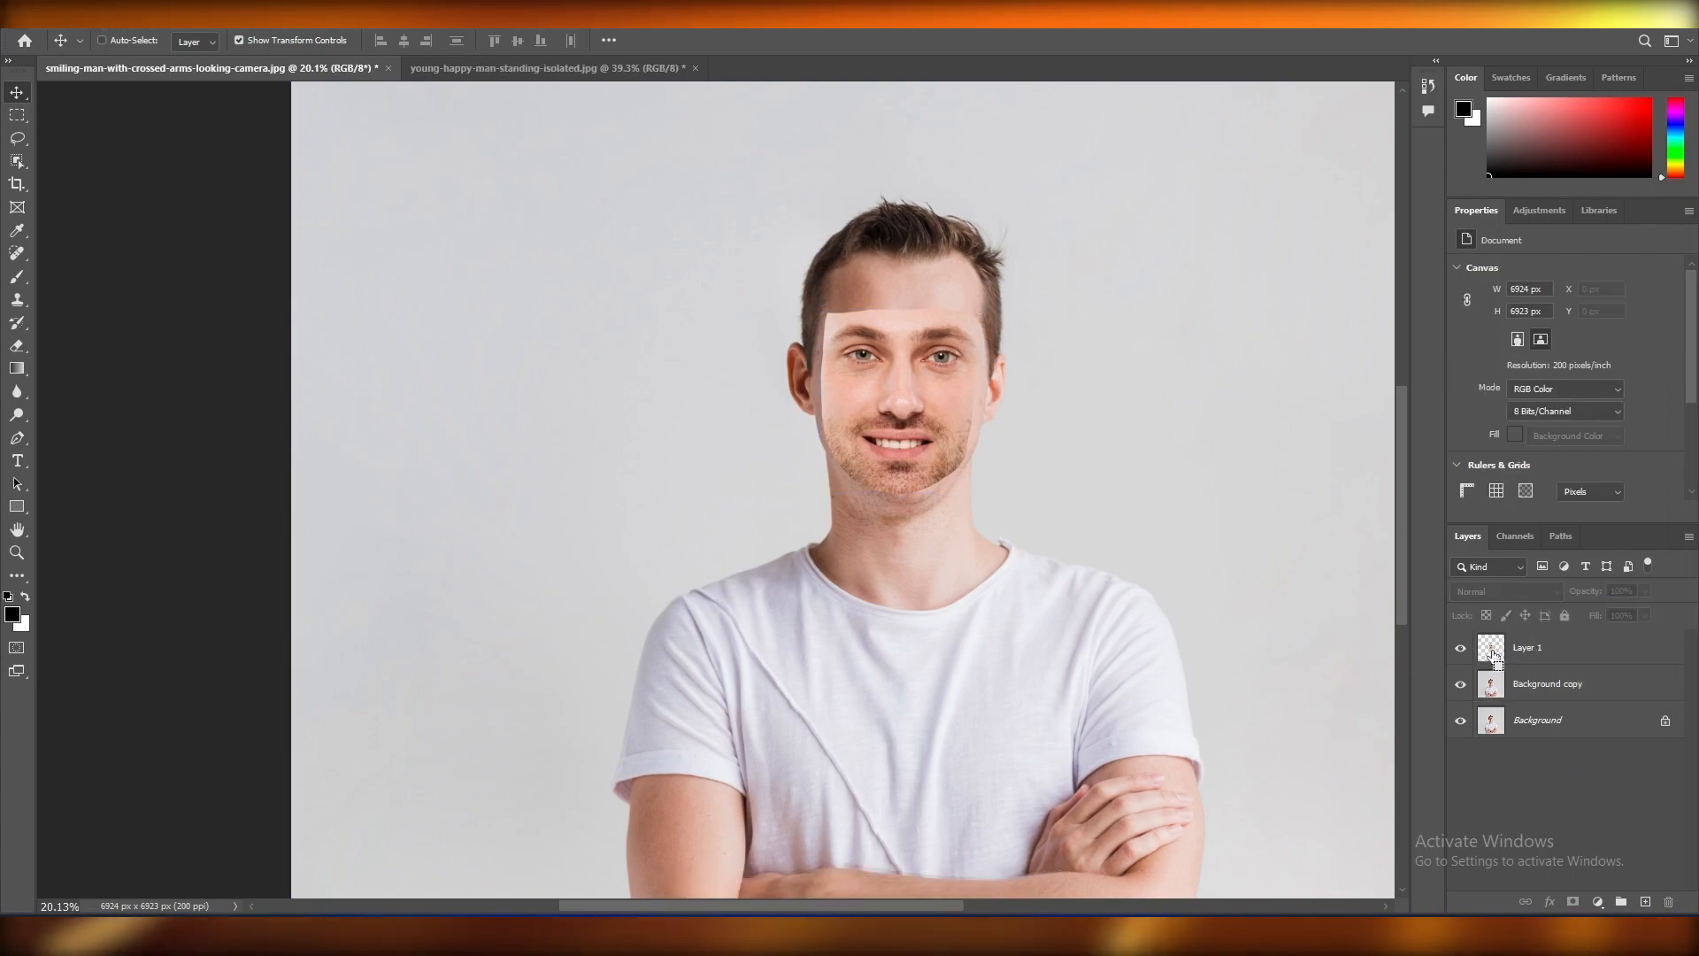
ctrl+click(1490, 653)
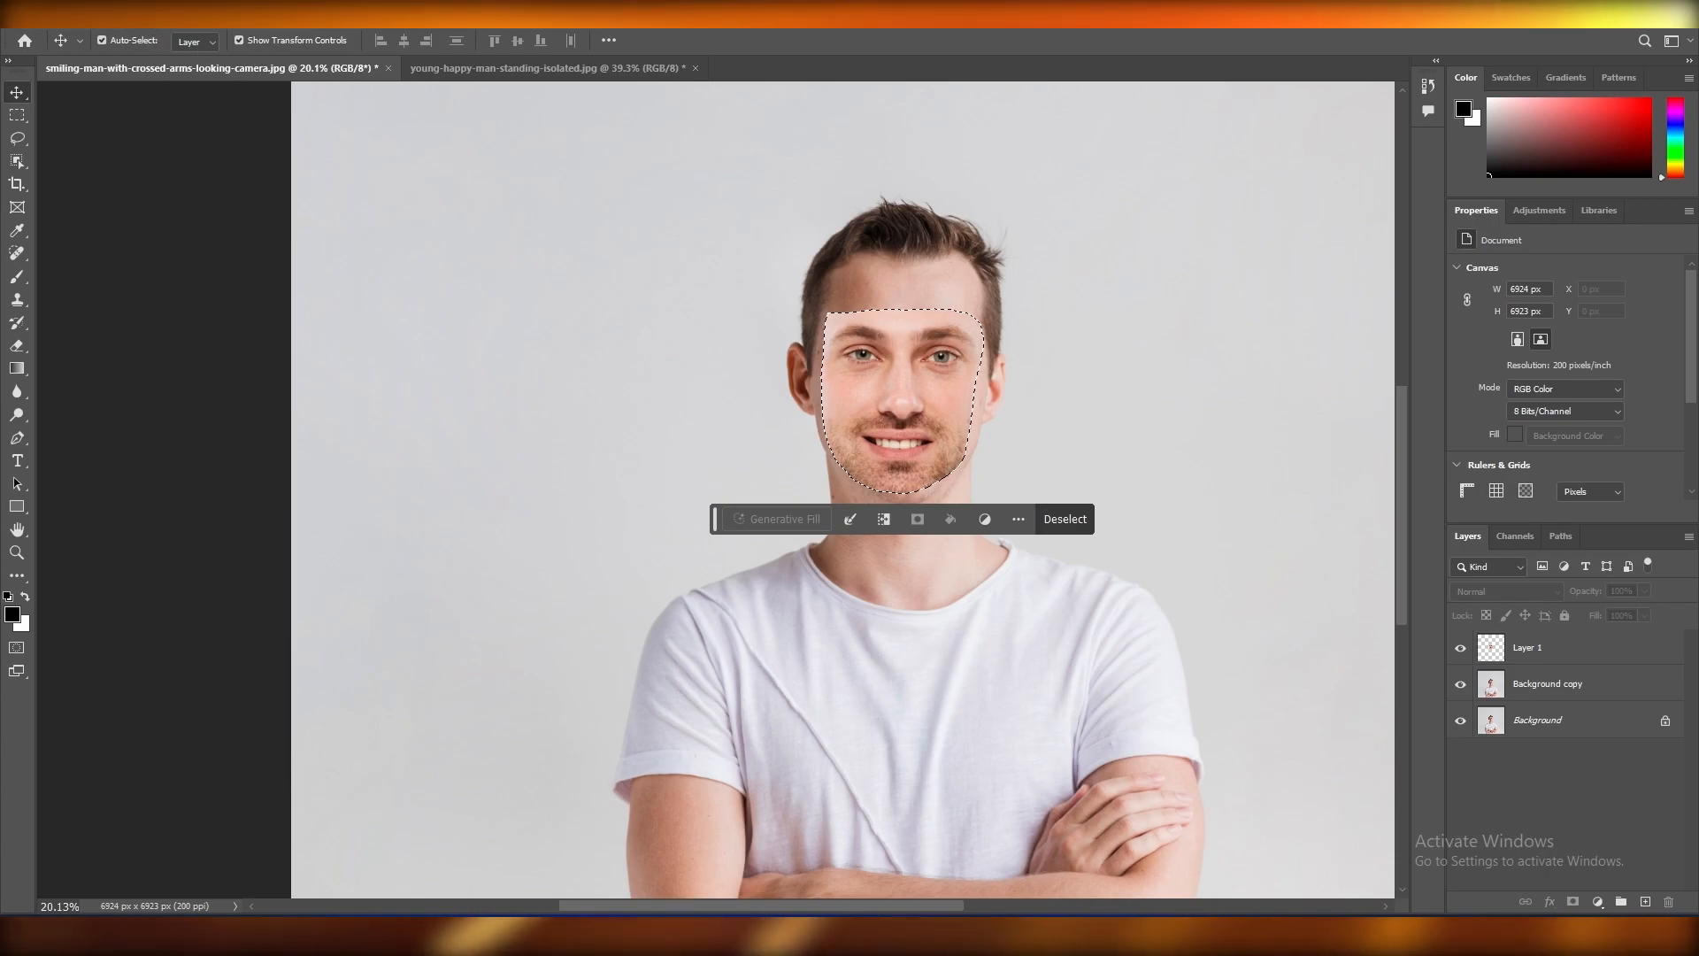
- Apply Match Color to Layer 1, using the smiling-man image as the source and its Background copy layer
click(94, 14)
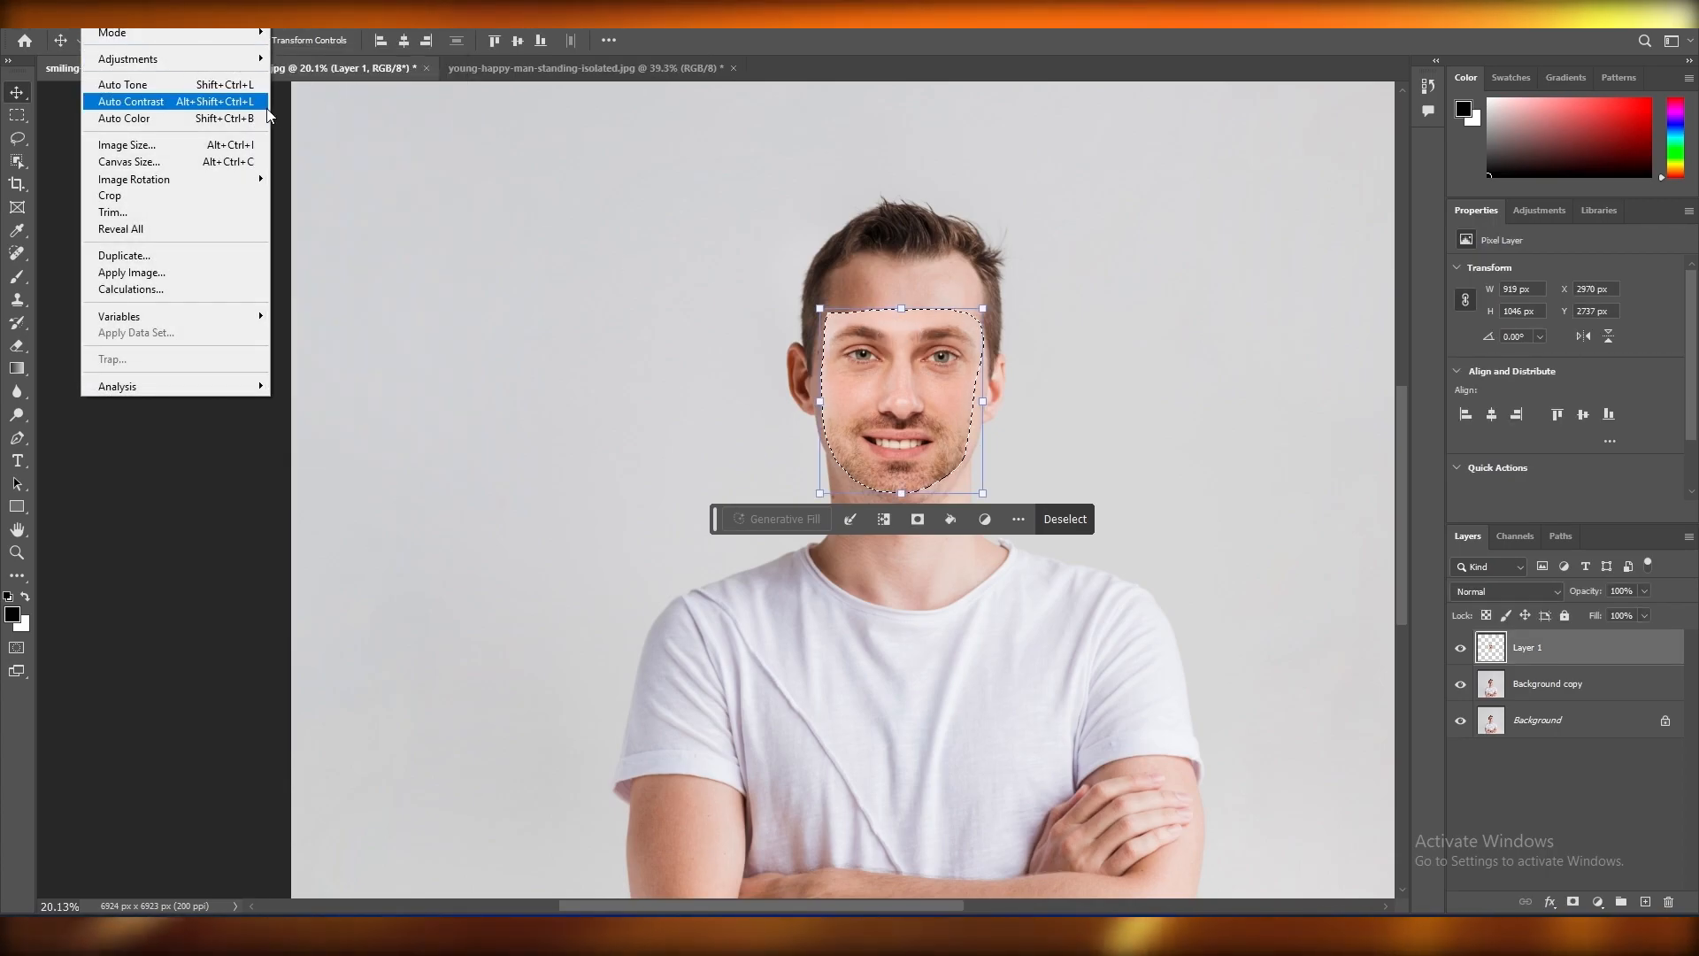
click(126, 118)
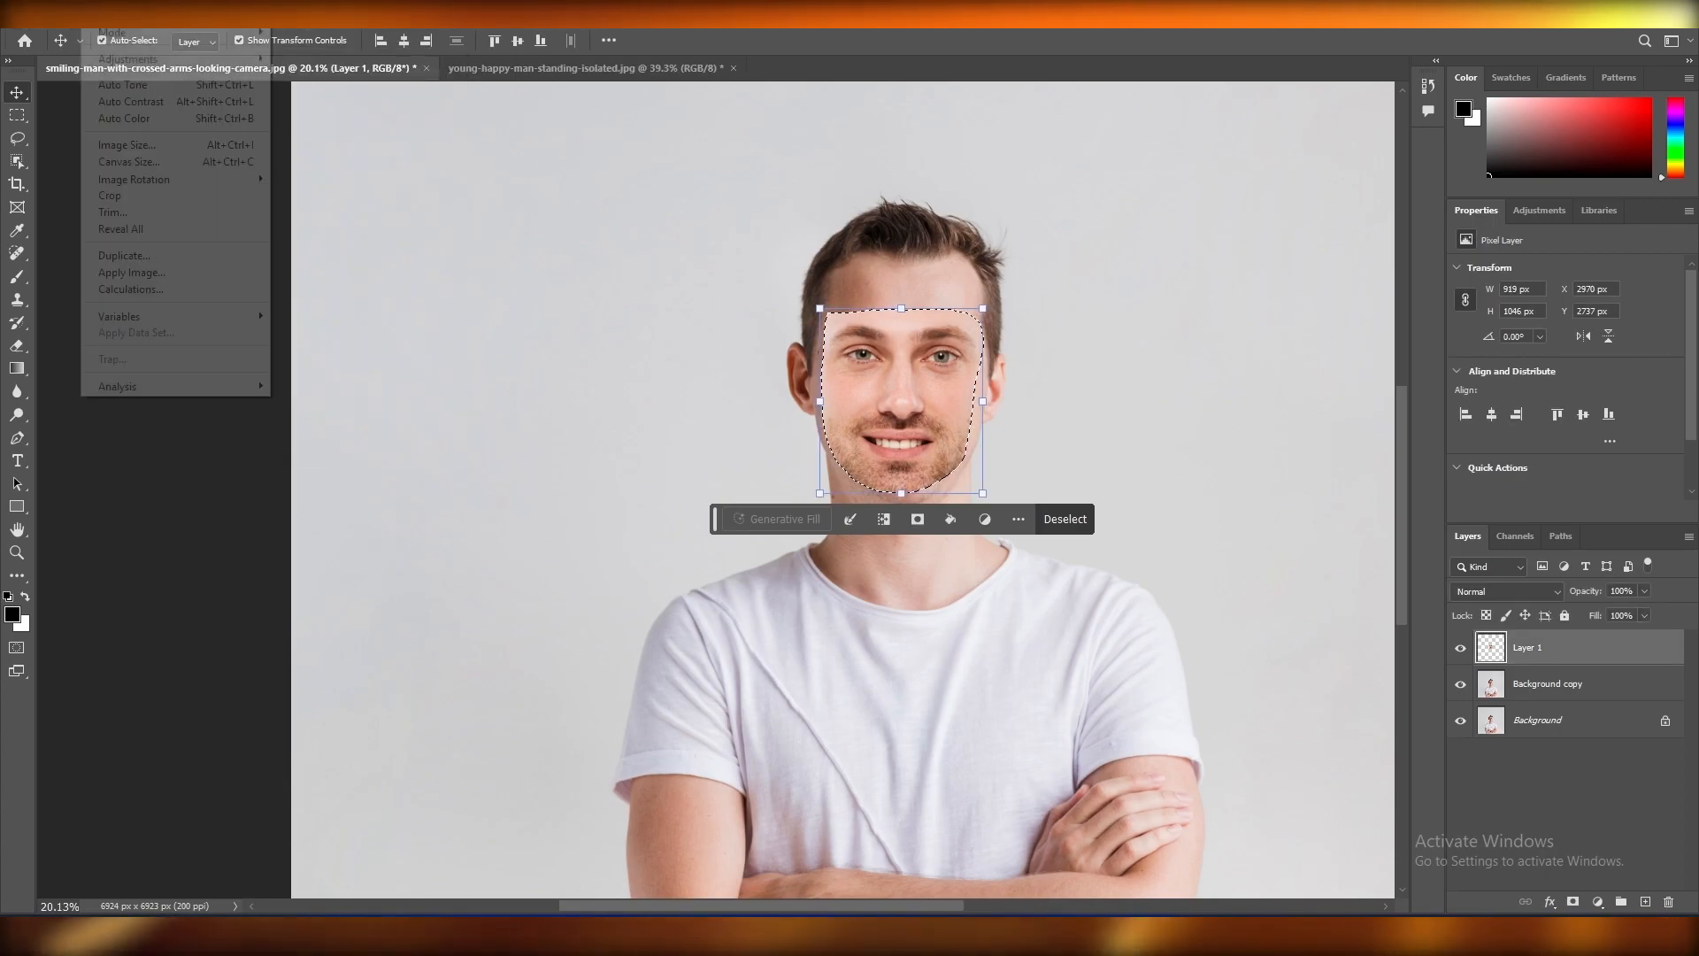
click(94, 14)
mouse_move(177, 60)
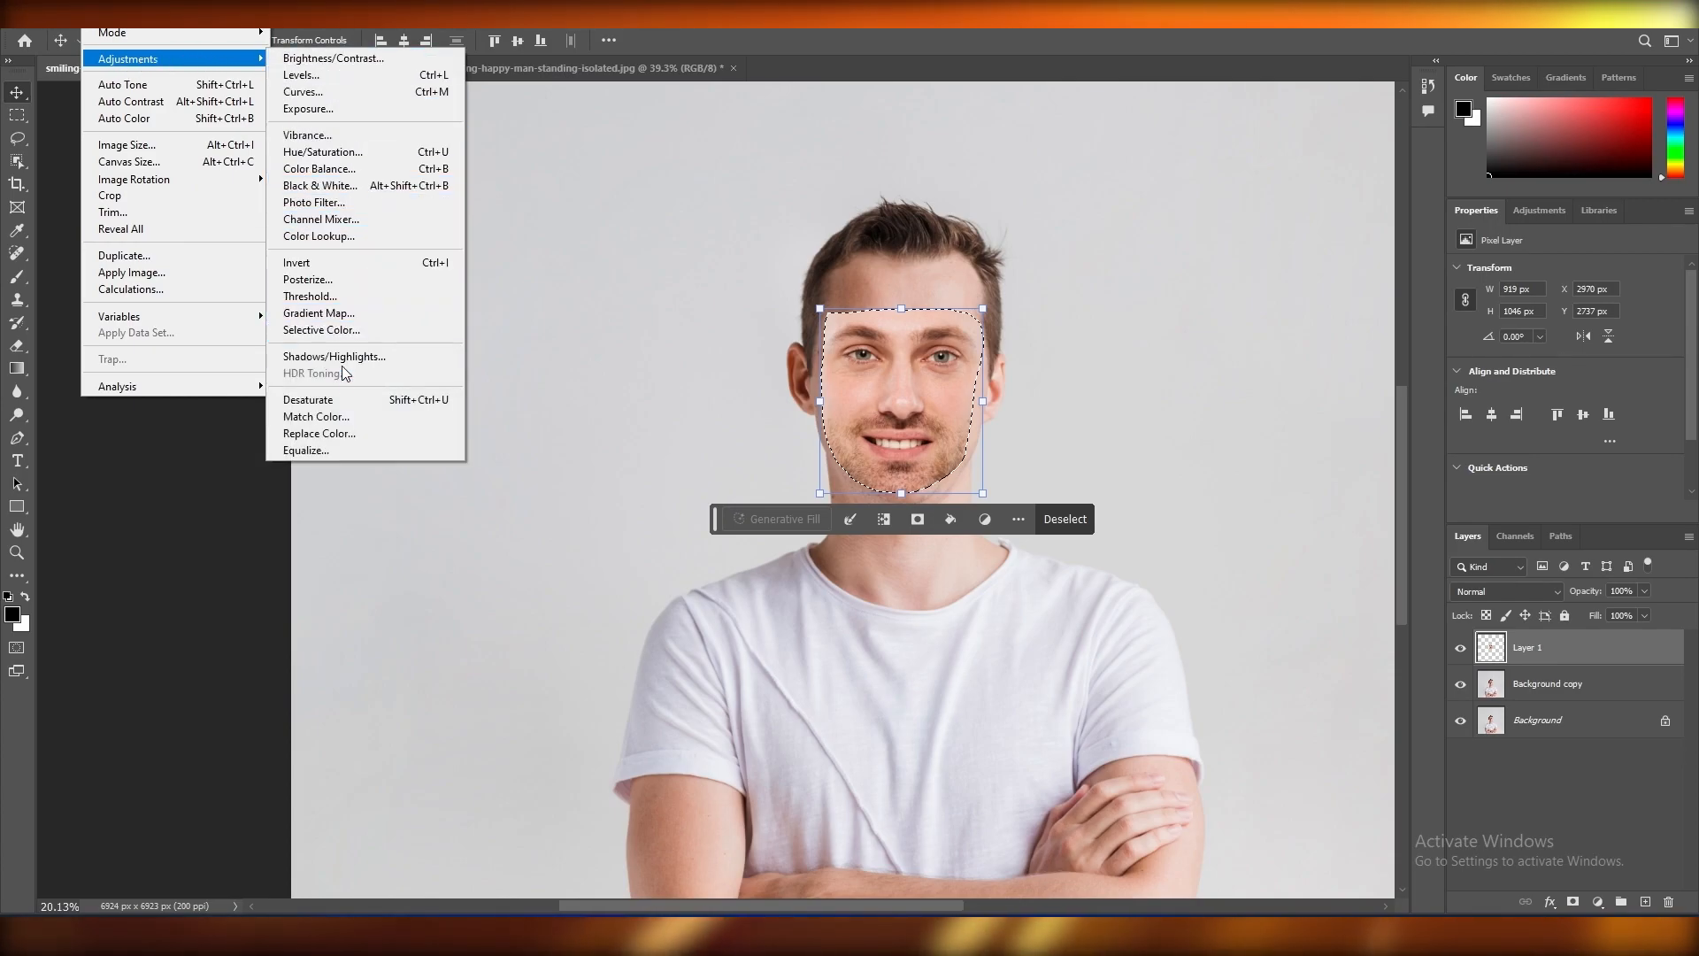
click(317, 416)
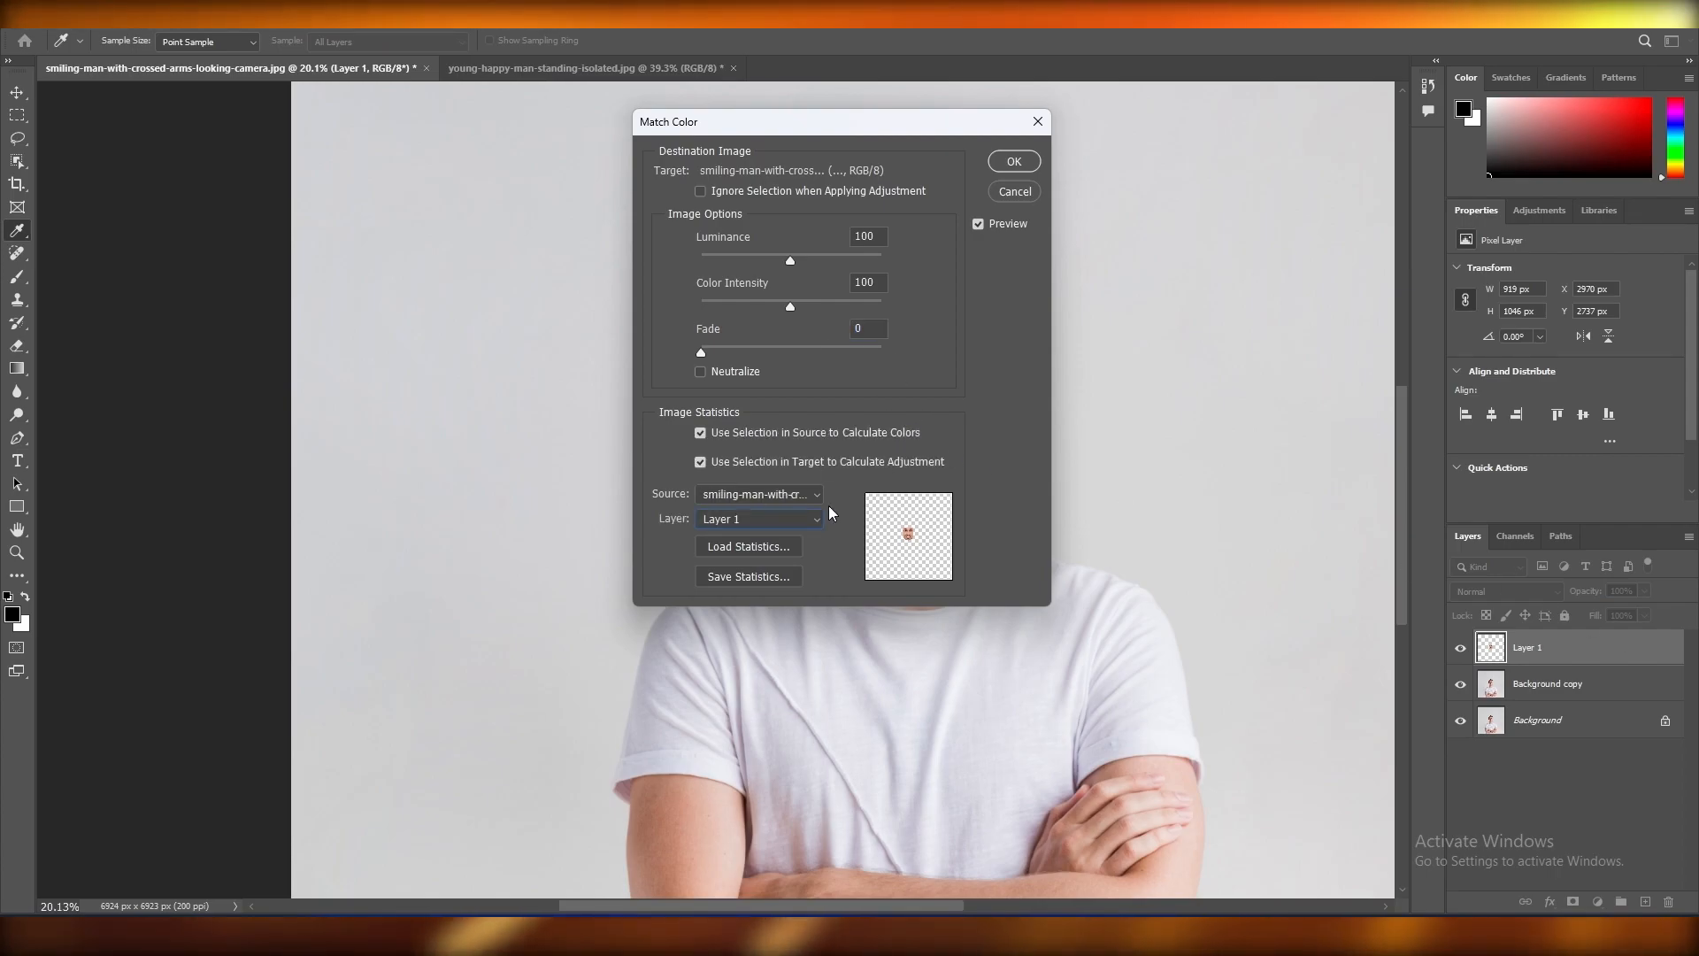
click(786, 495)
click(772, 529)
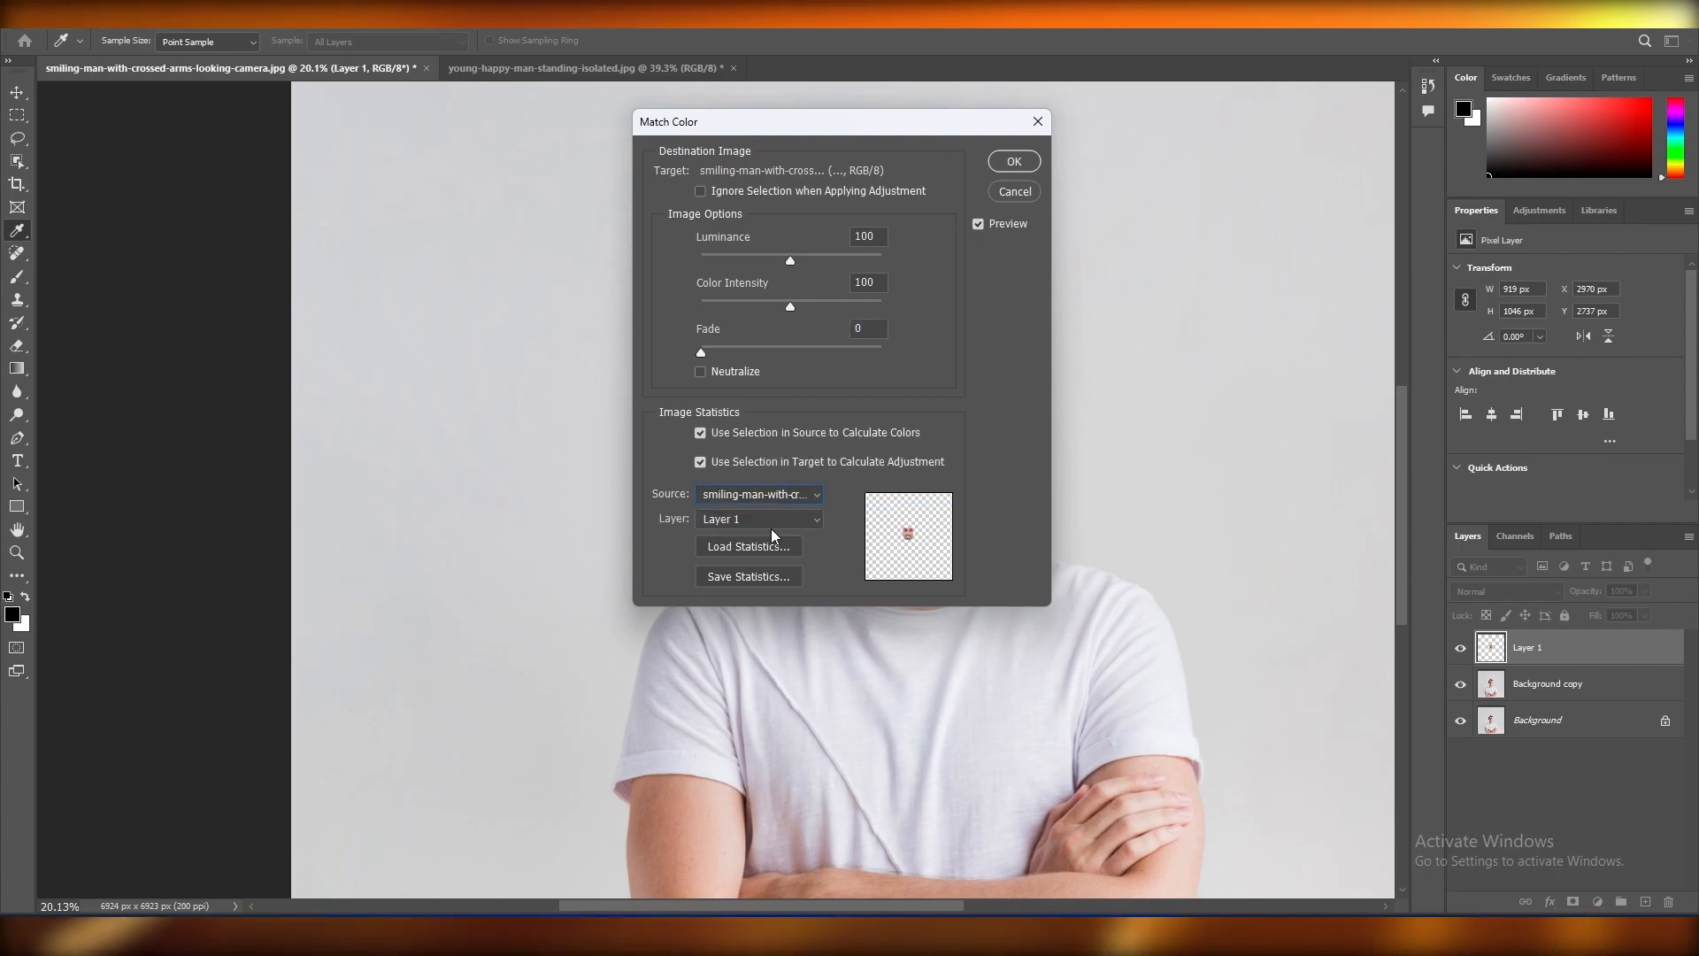
click(778, 520)
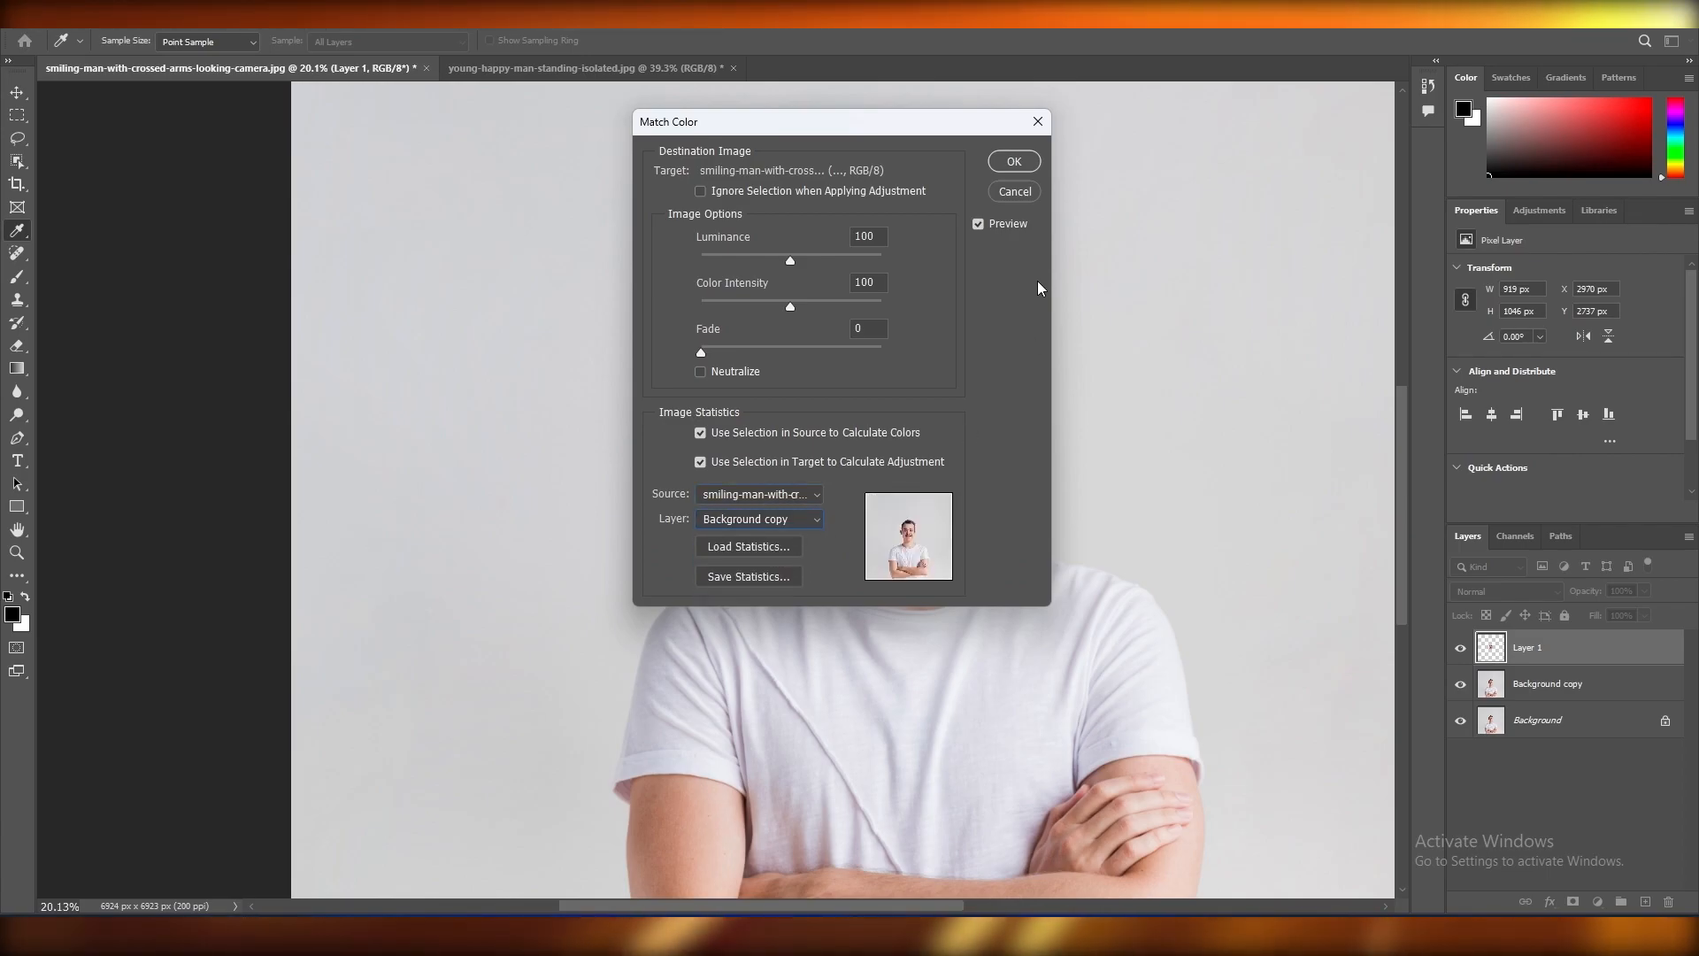
click(1014, 161)
key(v)
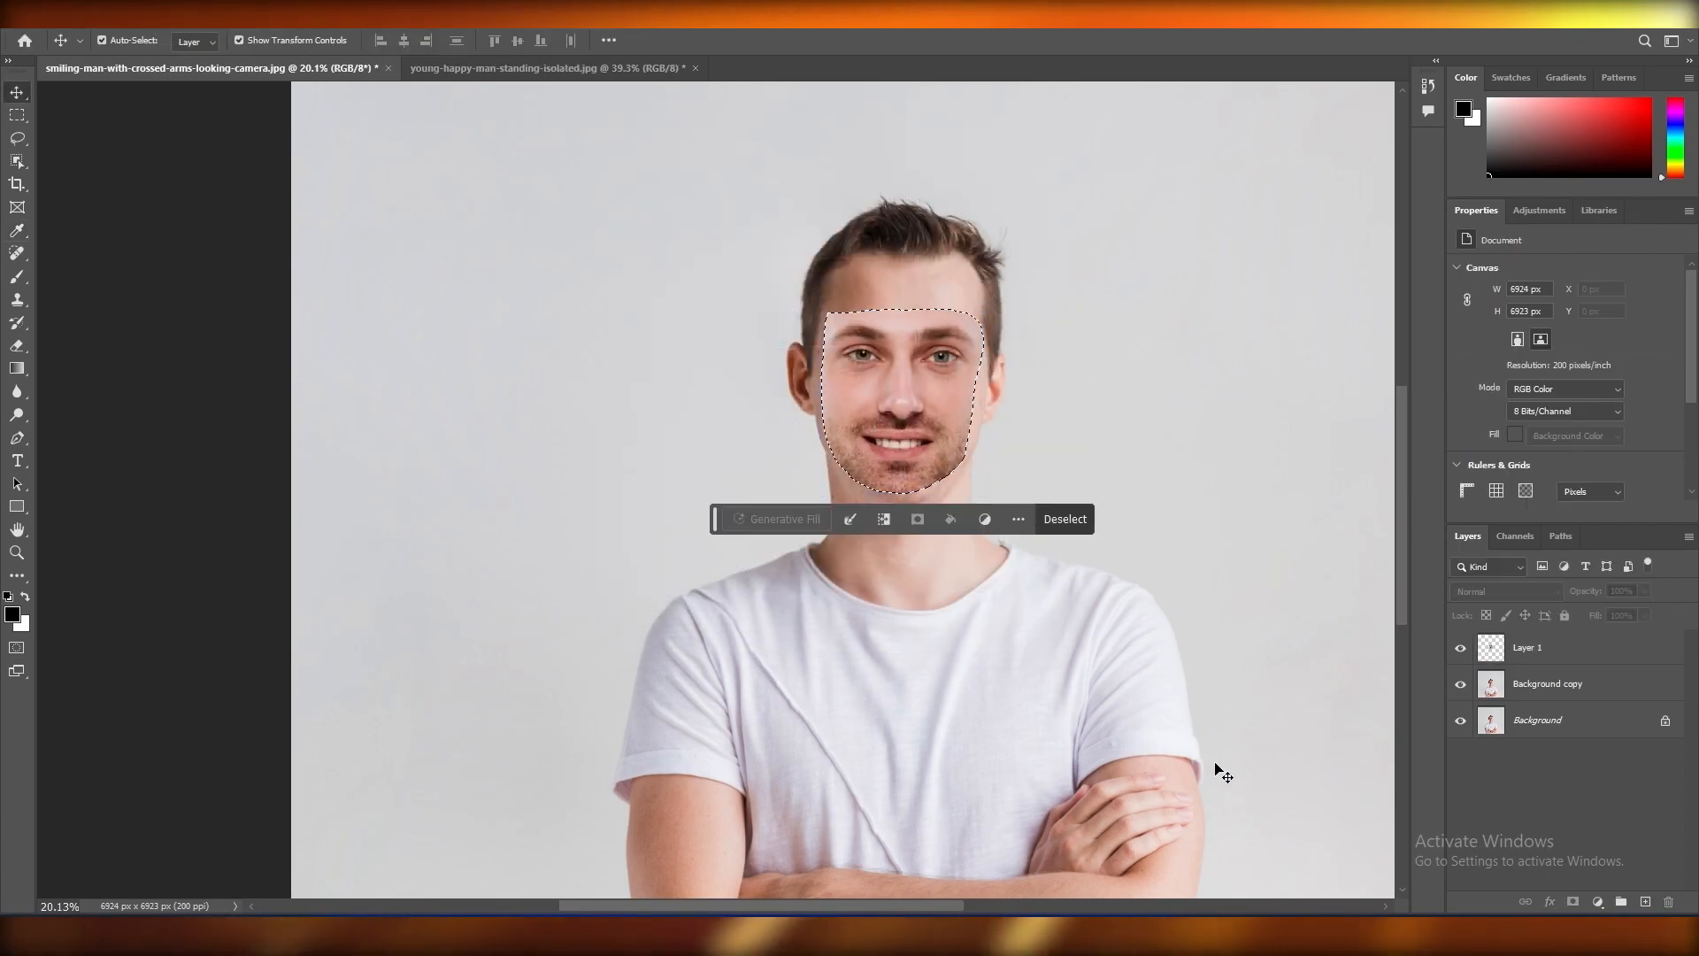
- Contract the face selection twice with Layer 1 active
click(1540, 647)
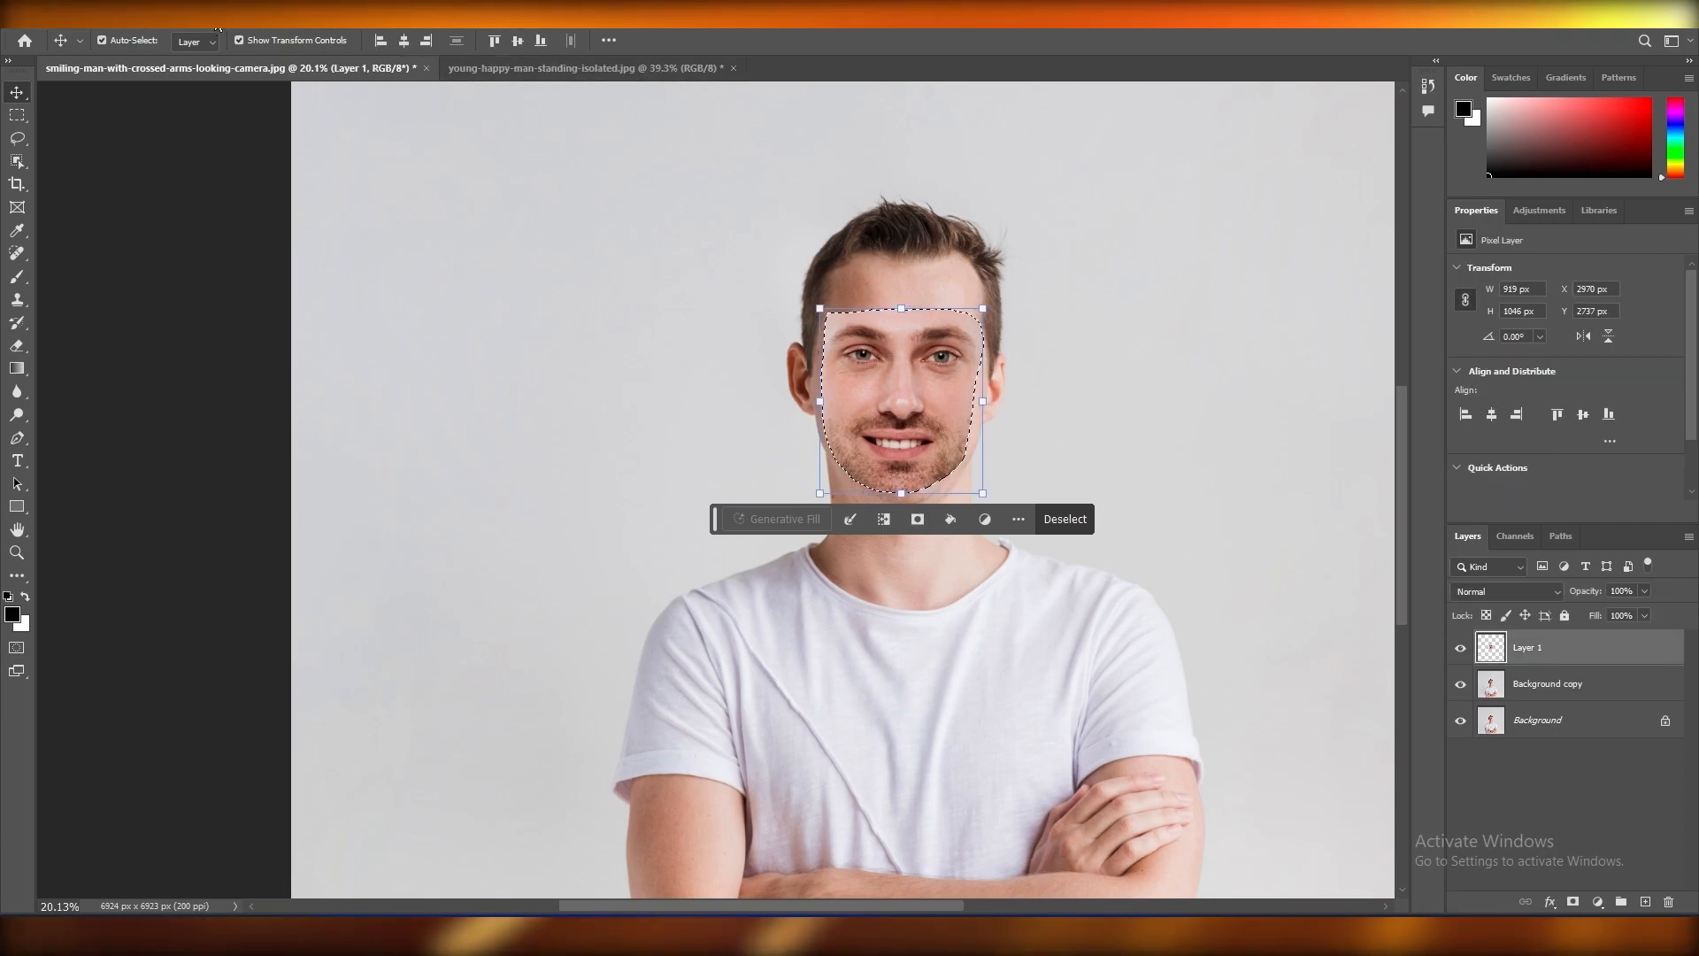
click(202, 27)
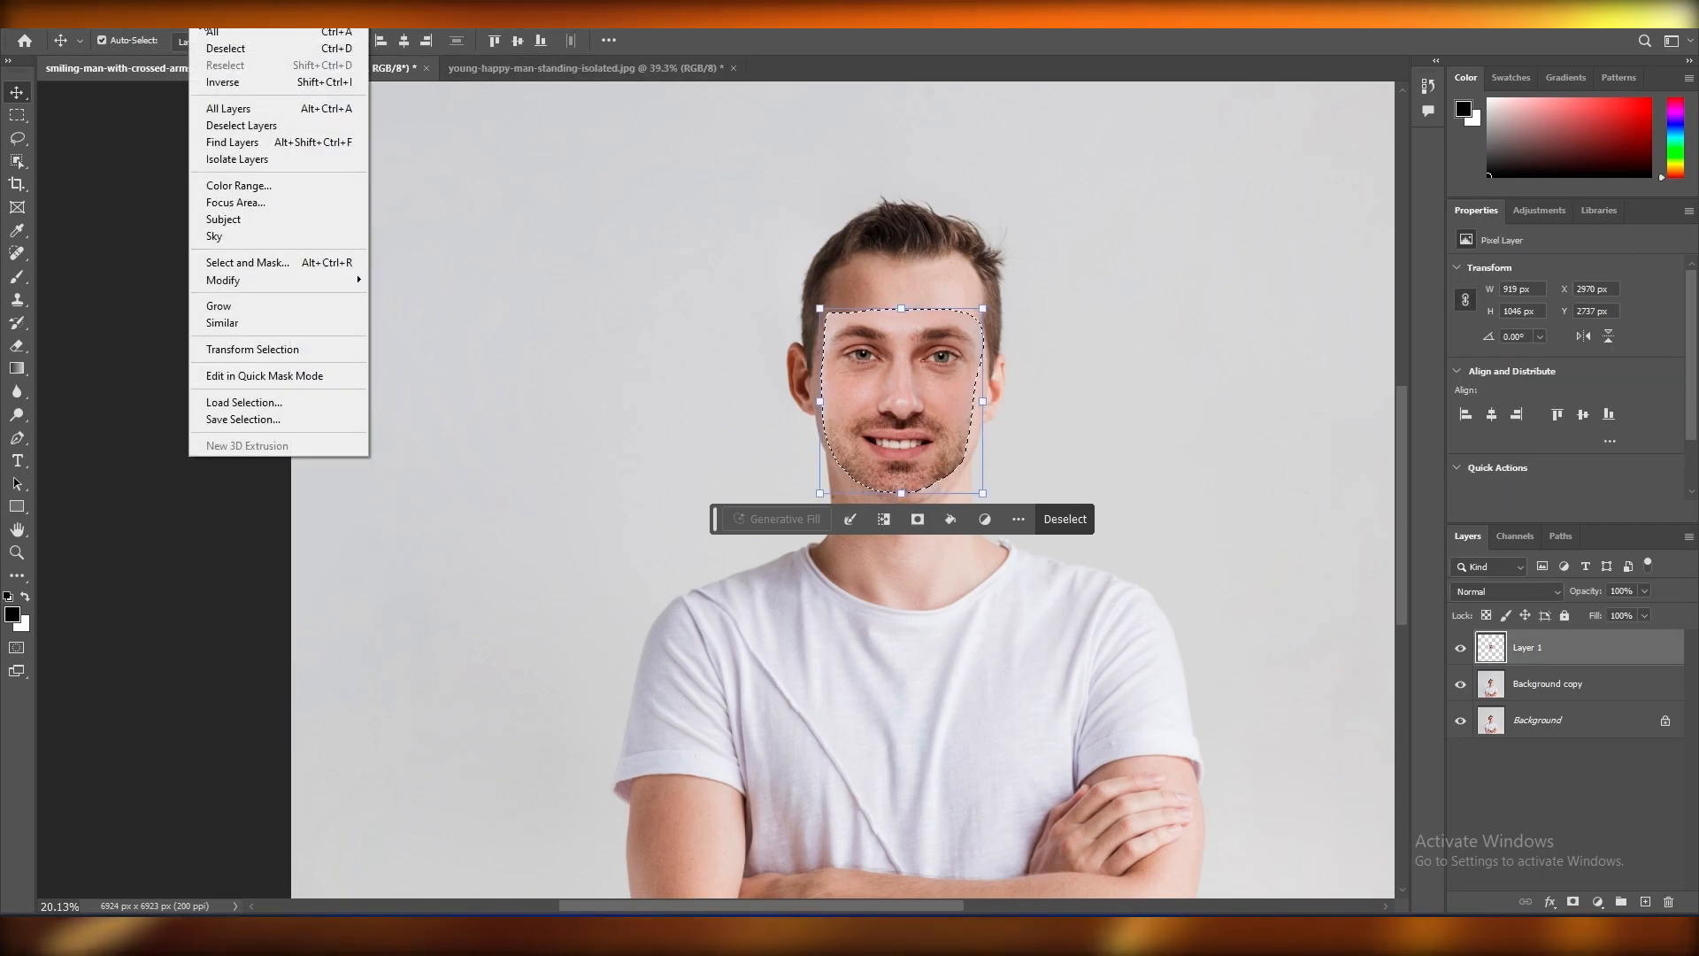
mouse_move(279, 280)
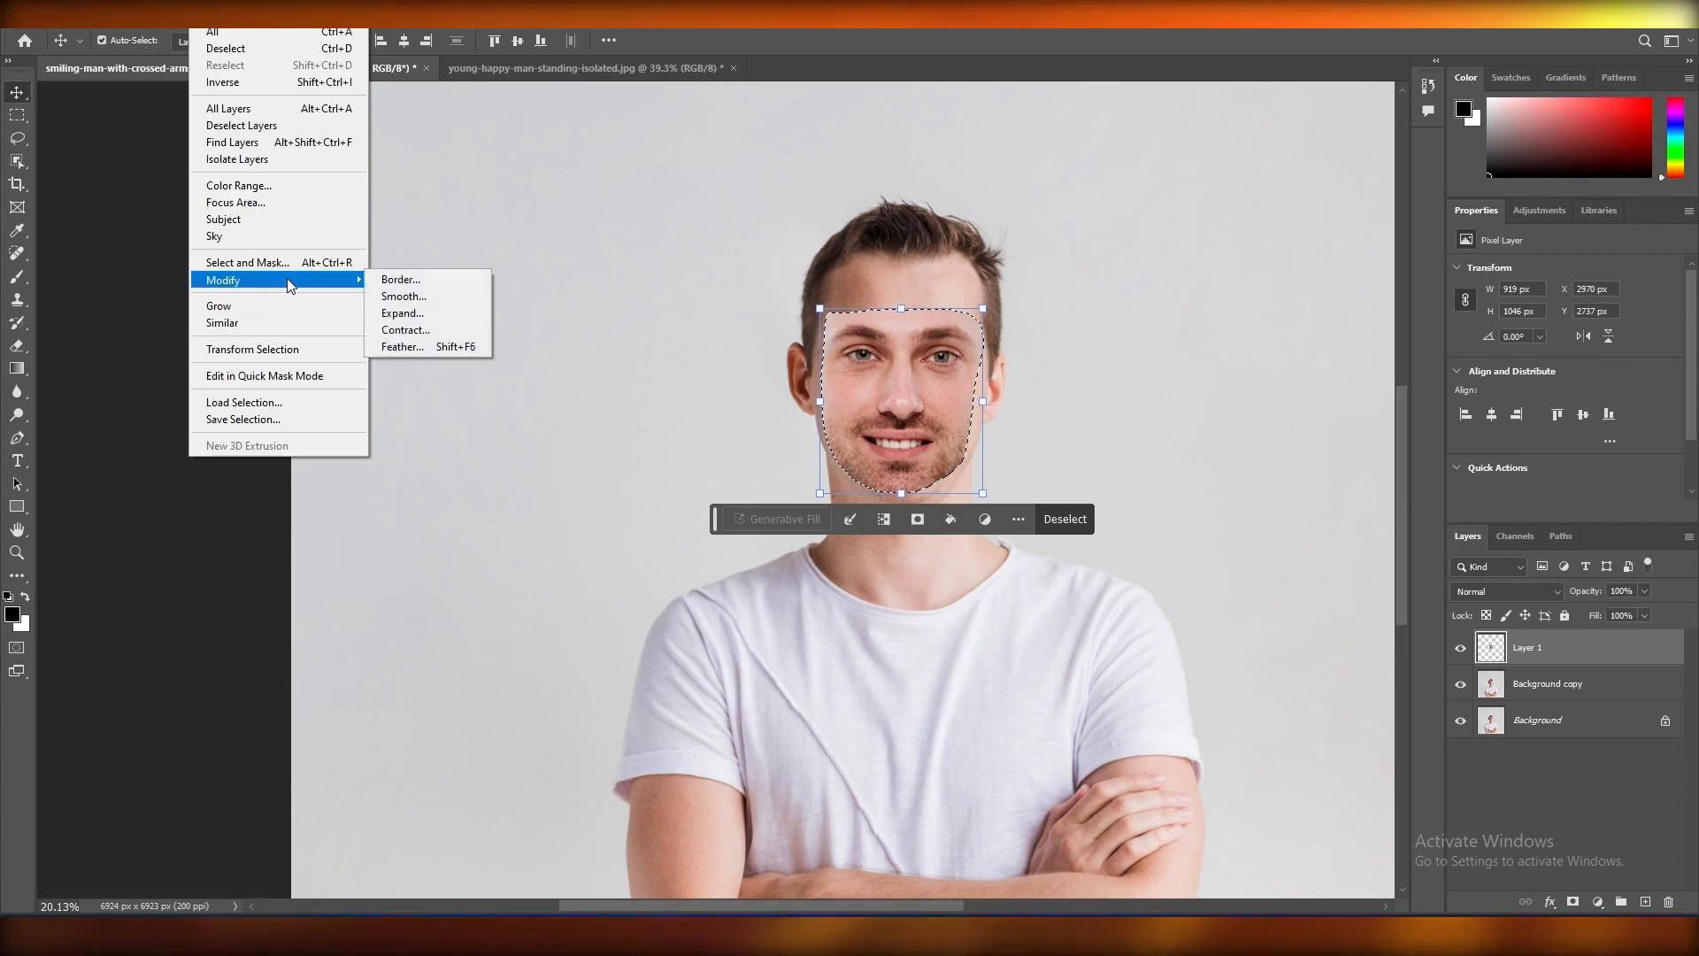
click(459, 332)
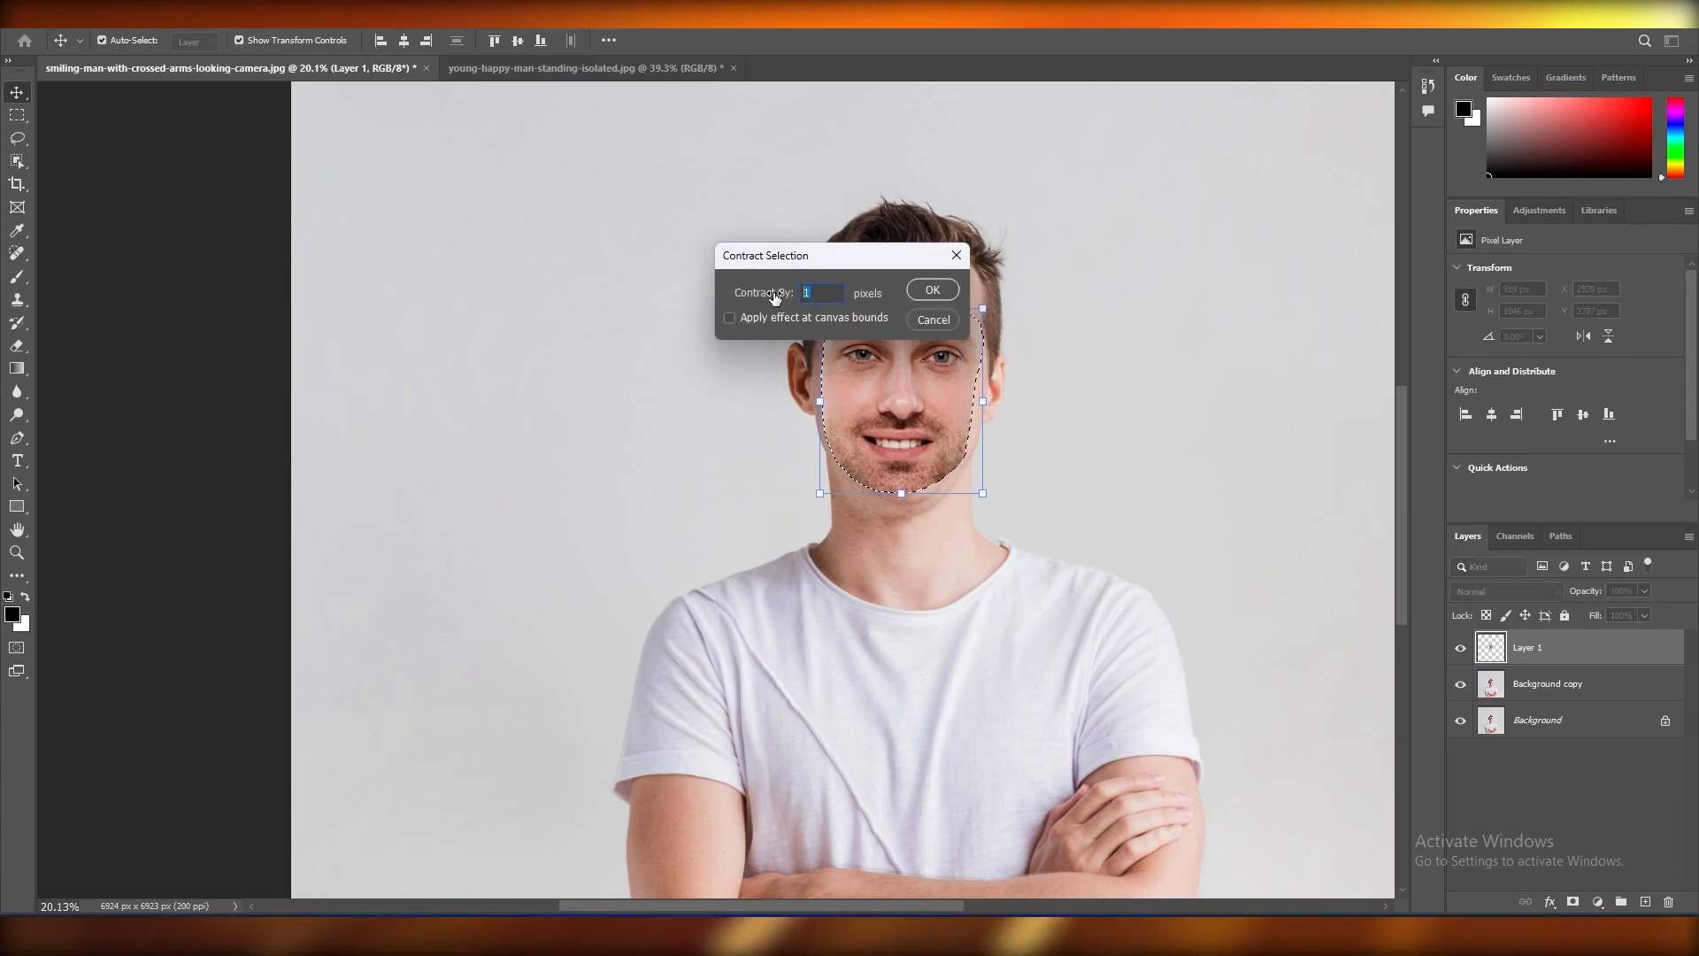
click(929, 289)
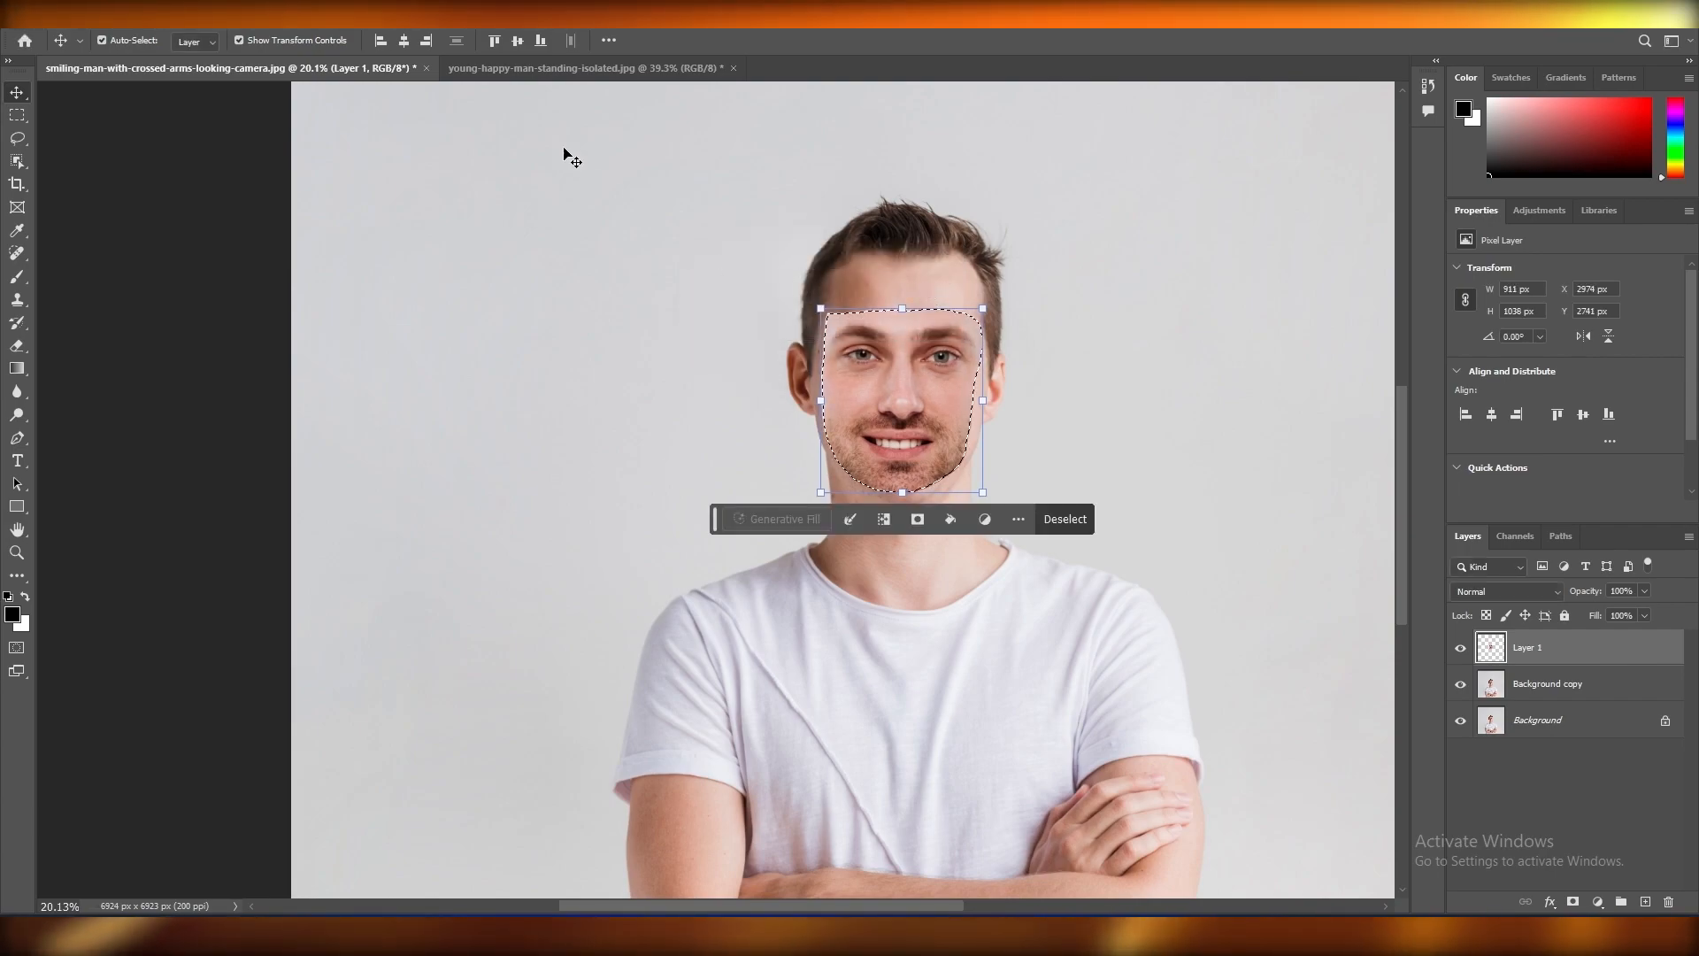
click(213, 16)
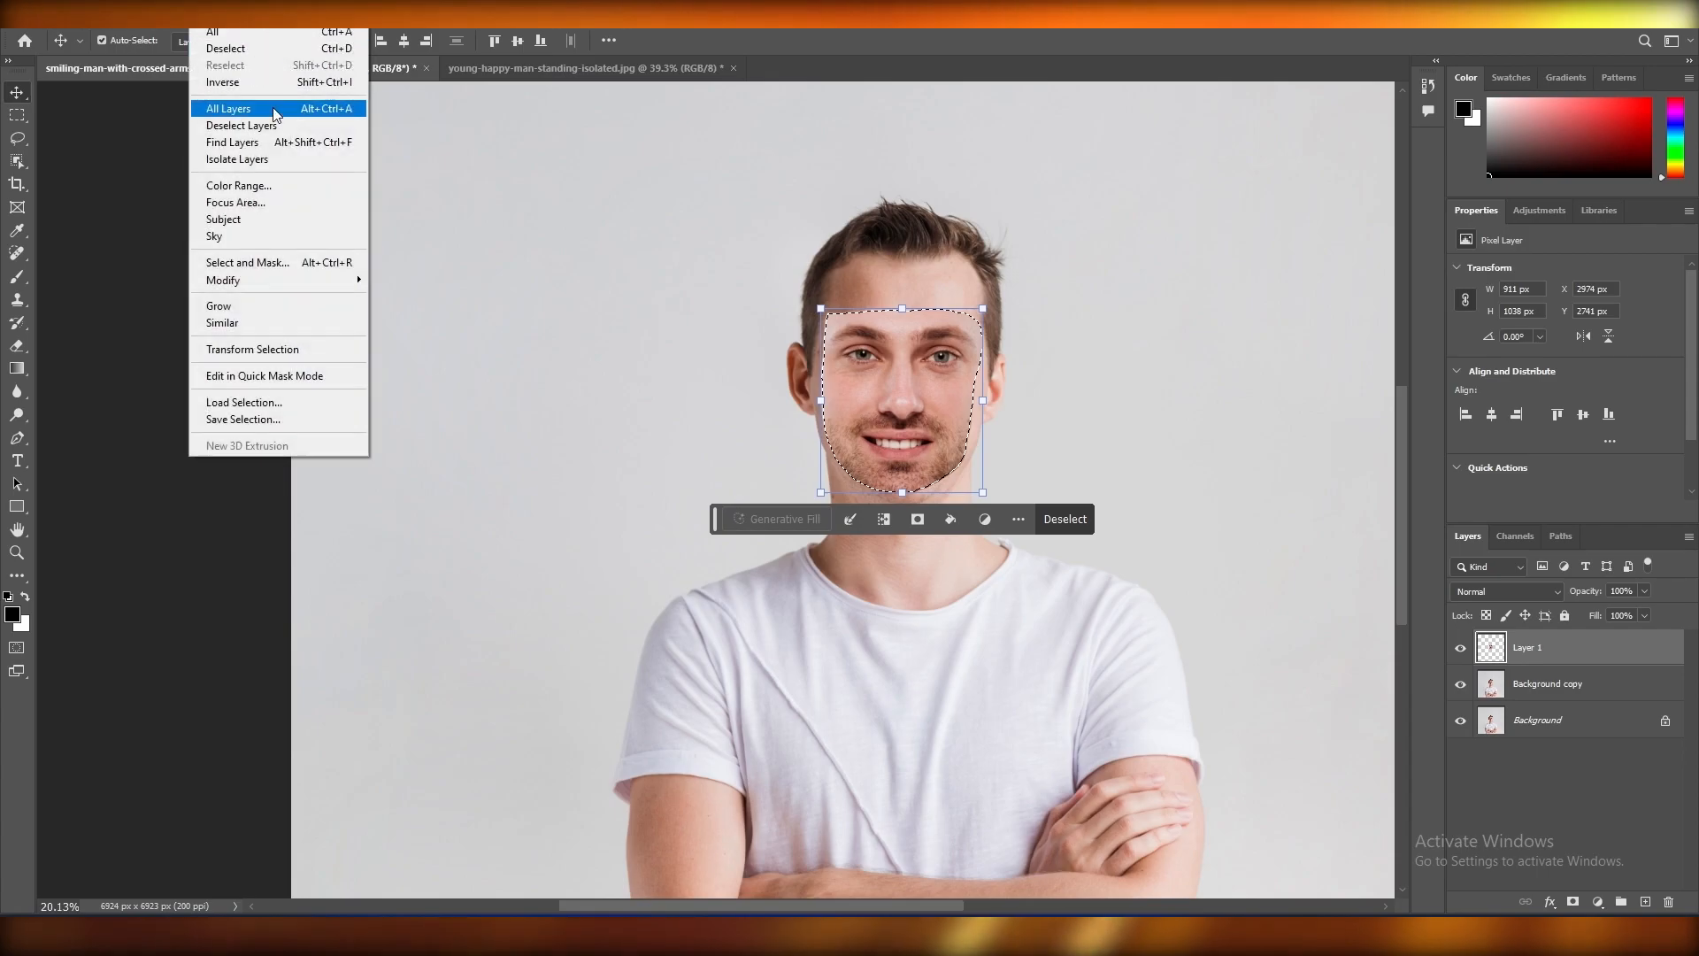
click(307, 323)
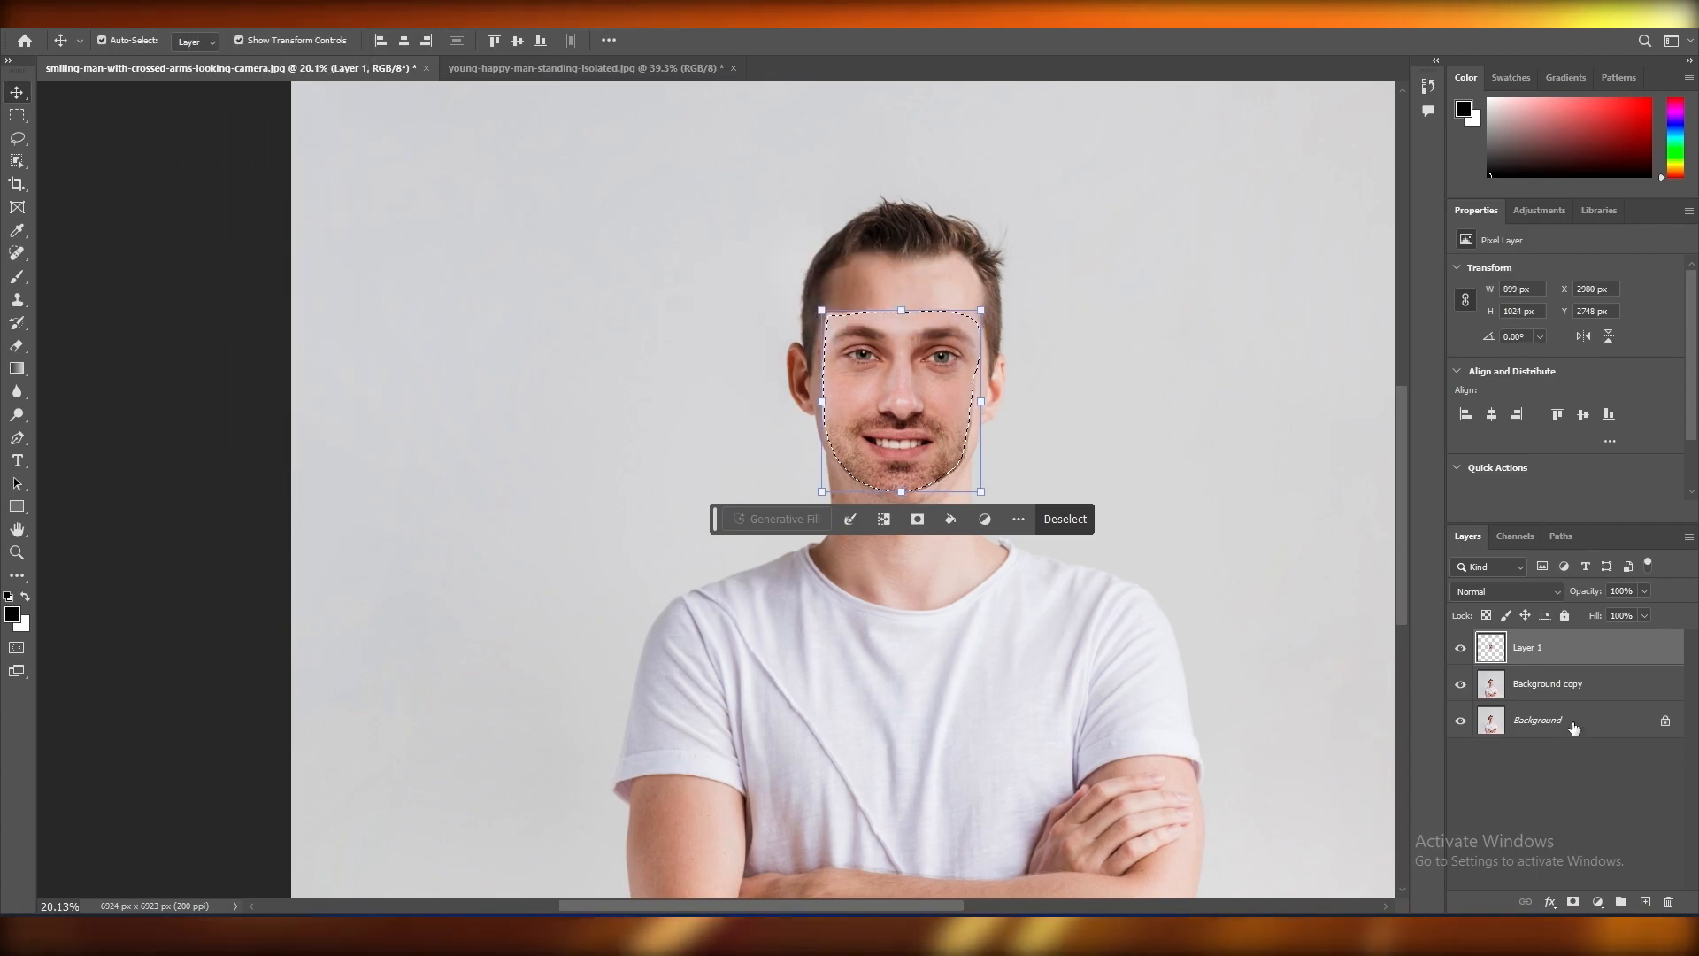
- With Layer 1 and Background hidden, clear the selected face area from the Background copy layer and deselect
click(1460, 647)
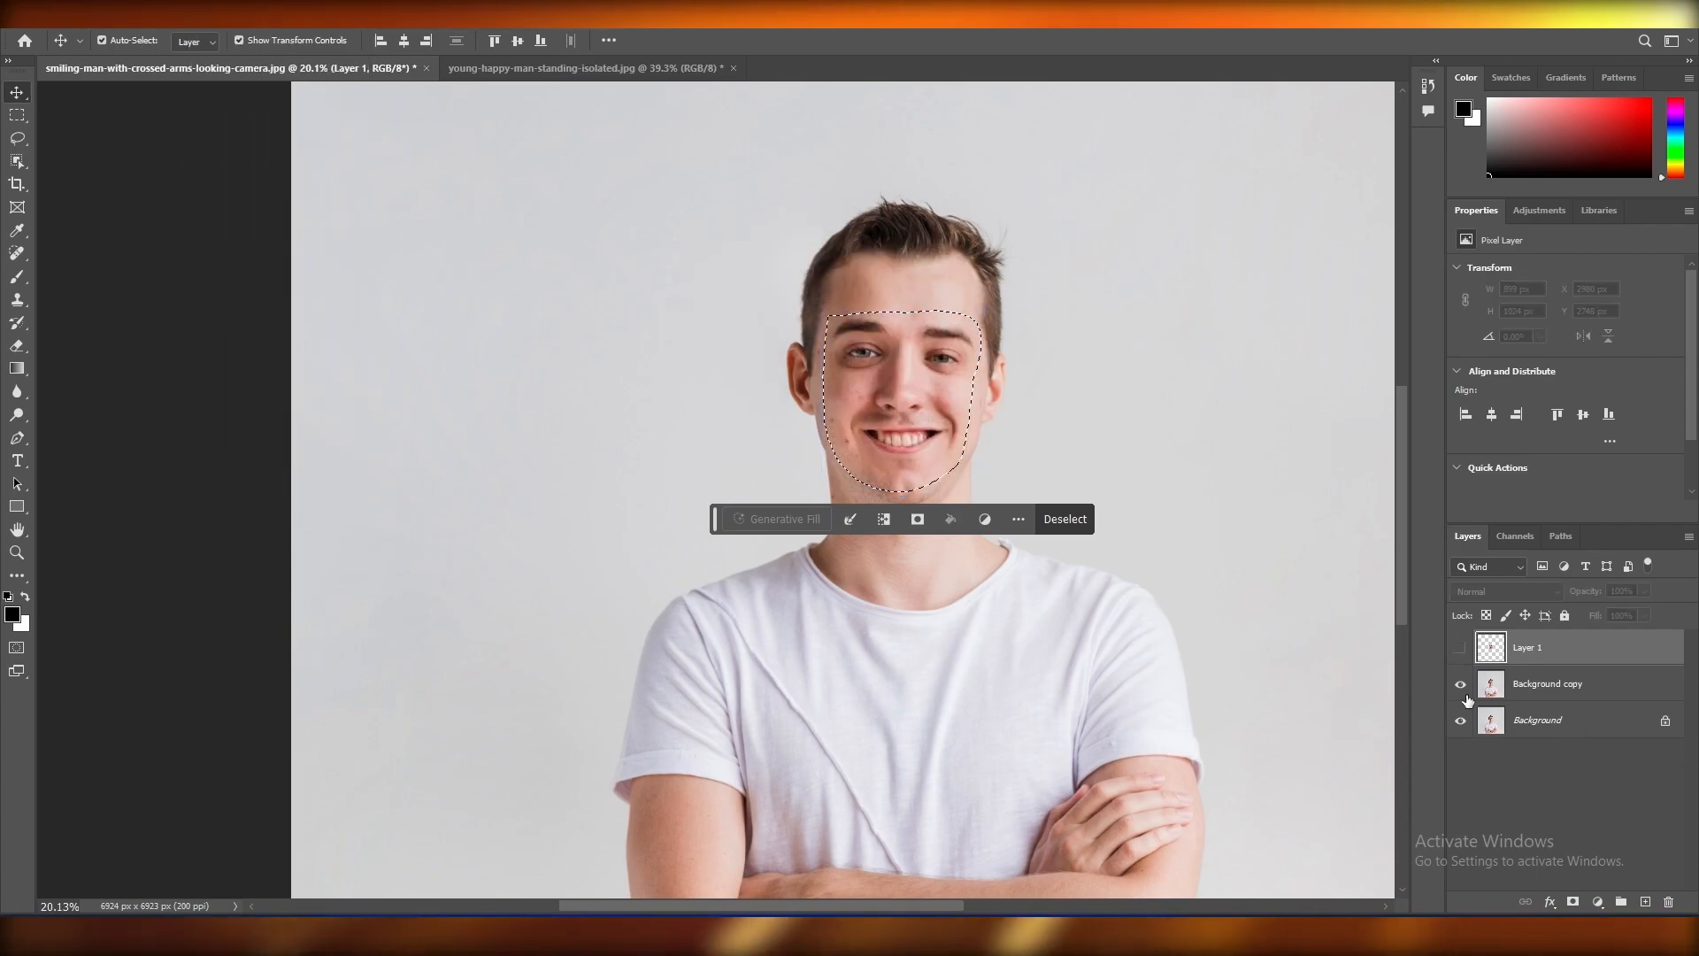
click(1536, 700)
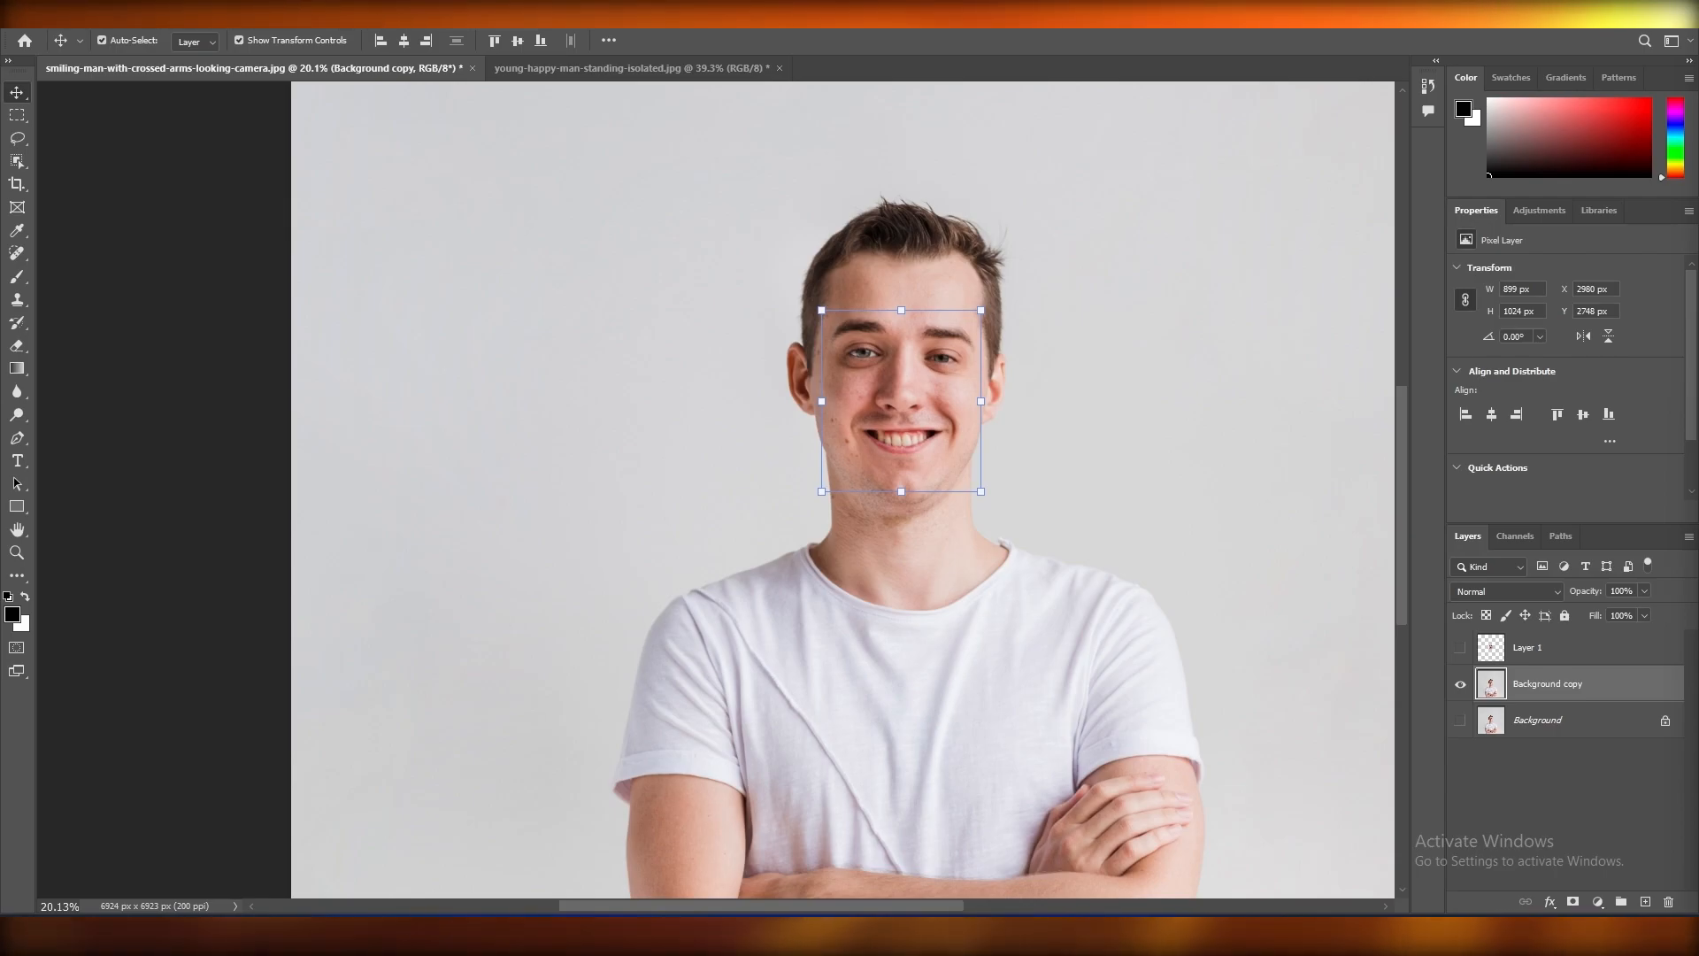
click(66, 16)
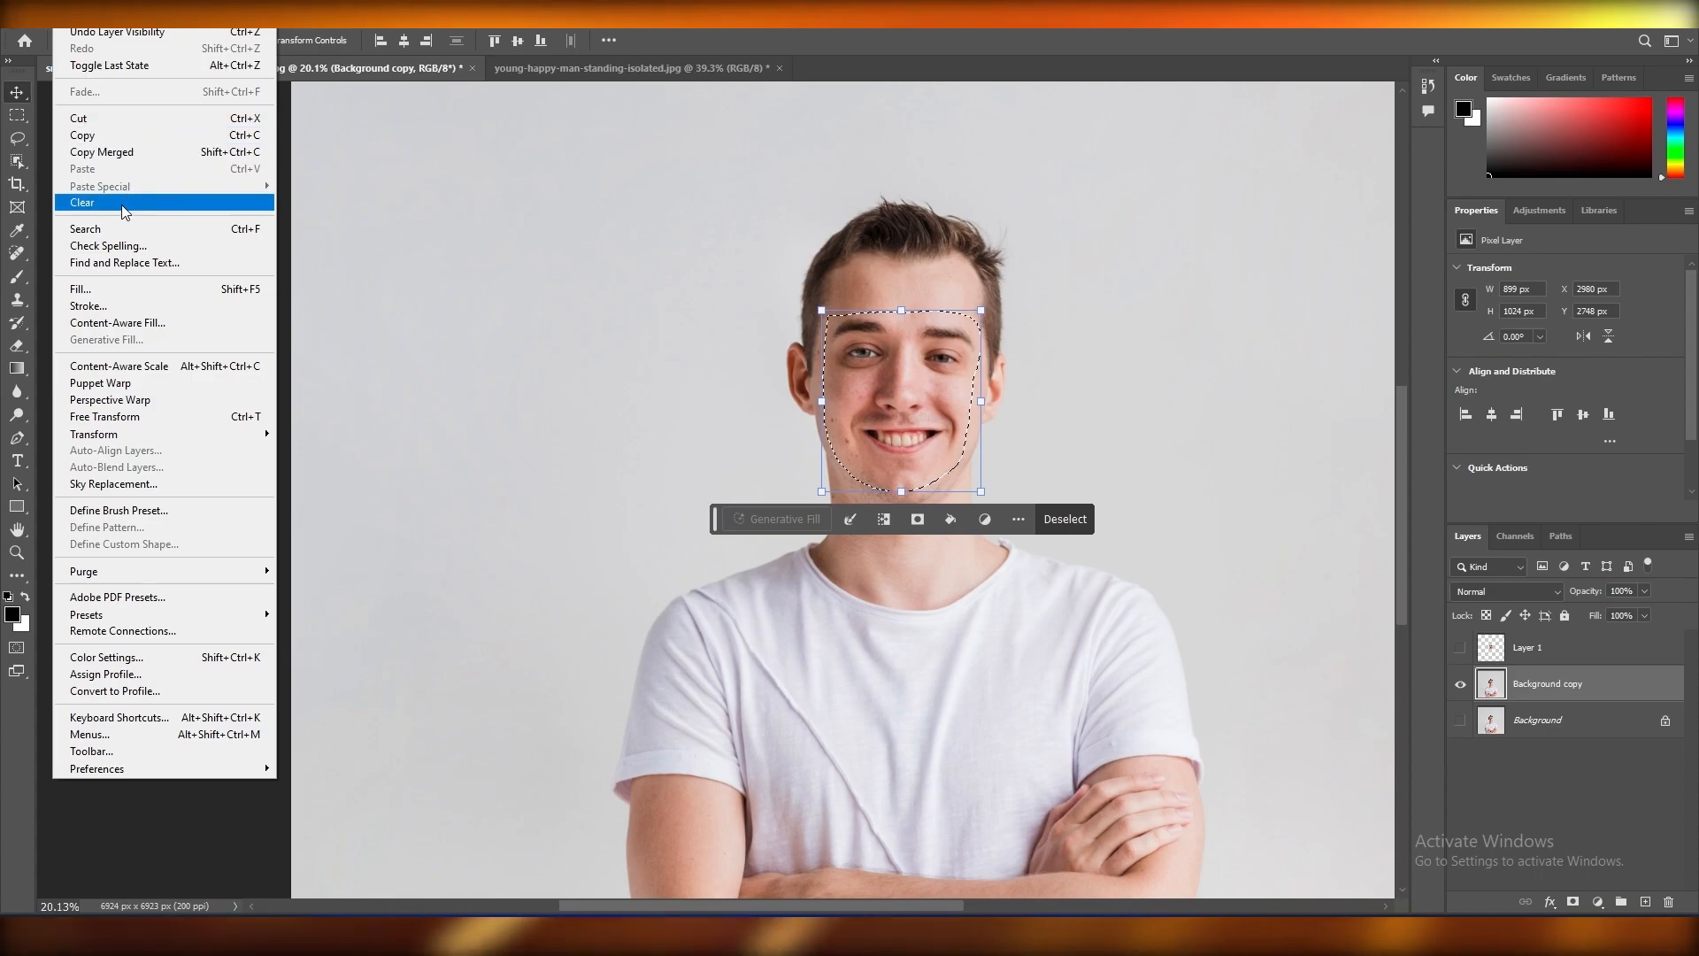
click(83, 202)
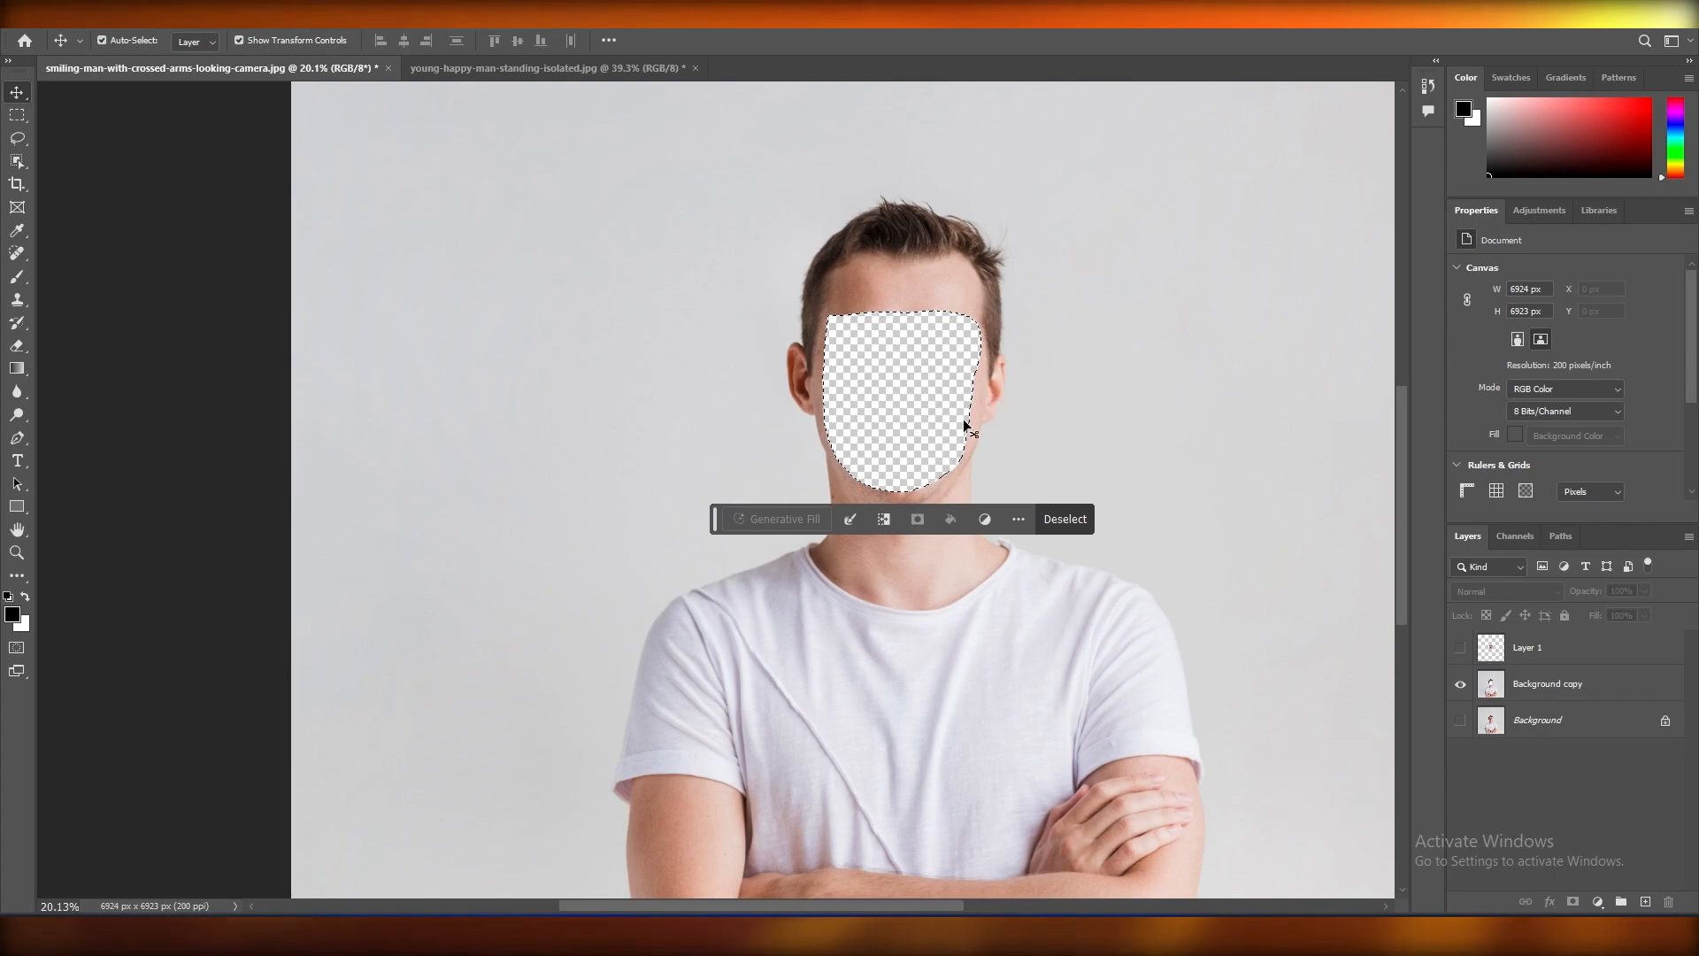
click(1058, 523)
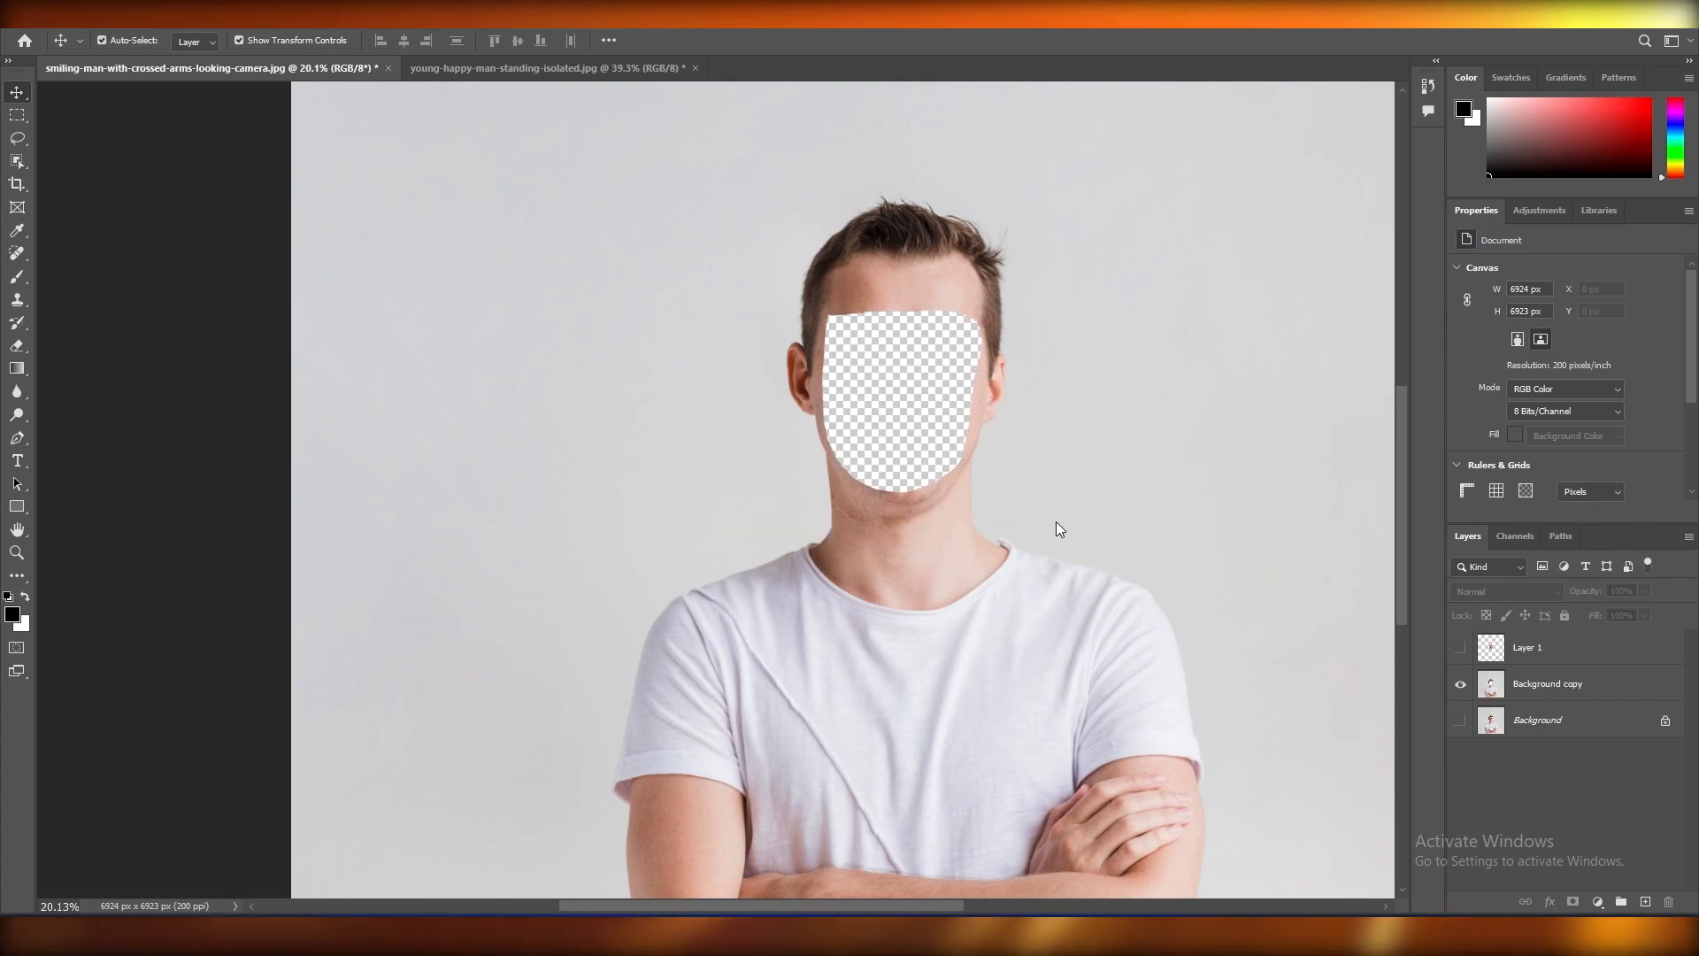
- Show Layer 1 and auto-blend it with Background copy using Stack Images, Seamless Tones and Colors, and Content Aware Fill Transparent Areas
click(1514, 659)
click(1460, 650)
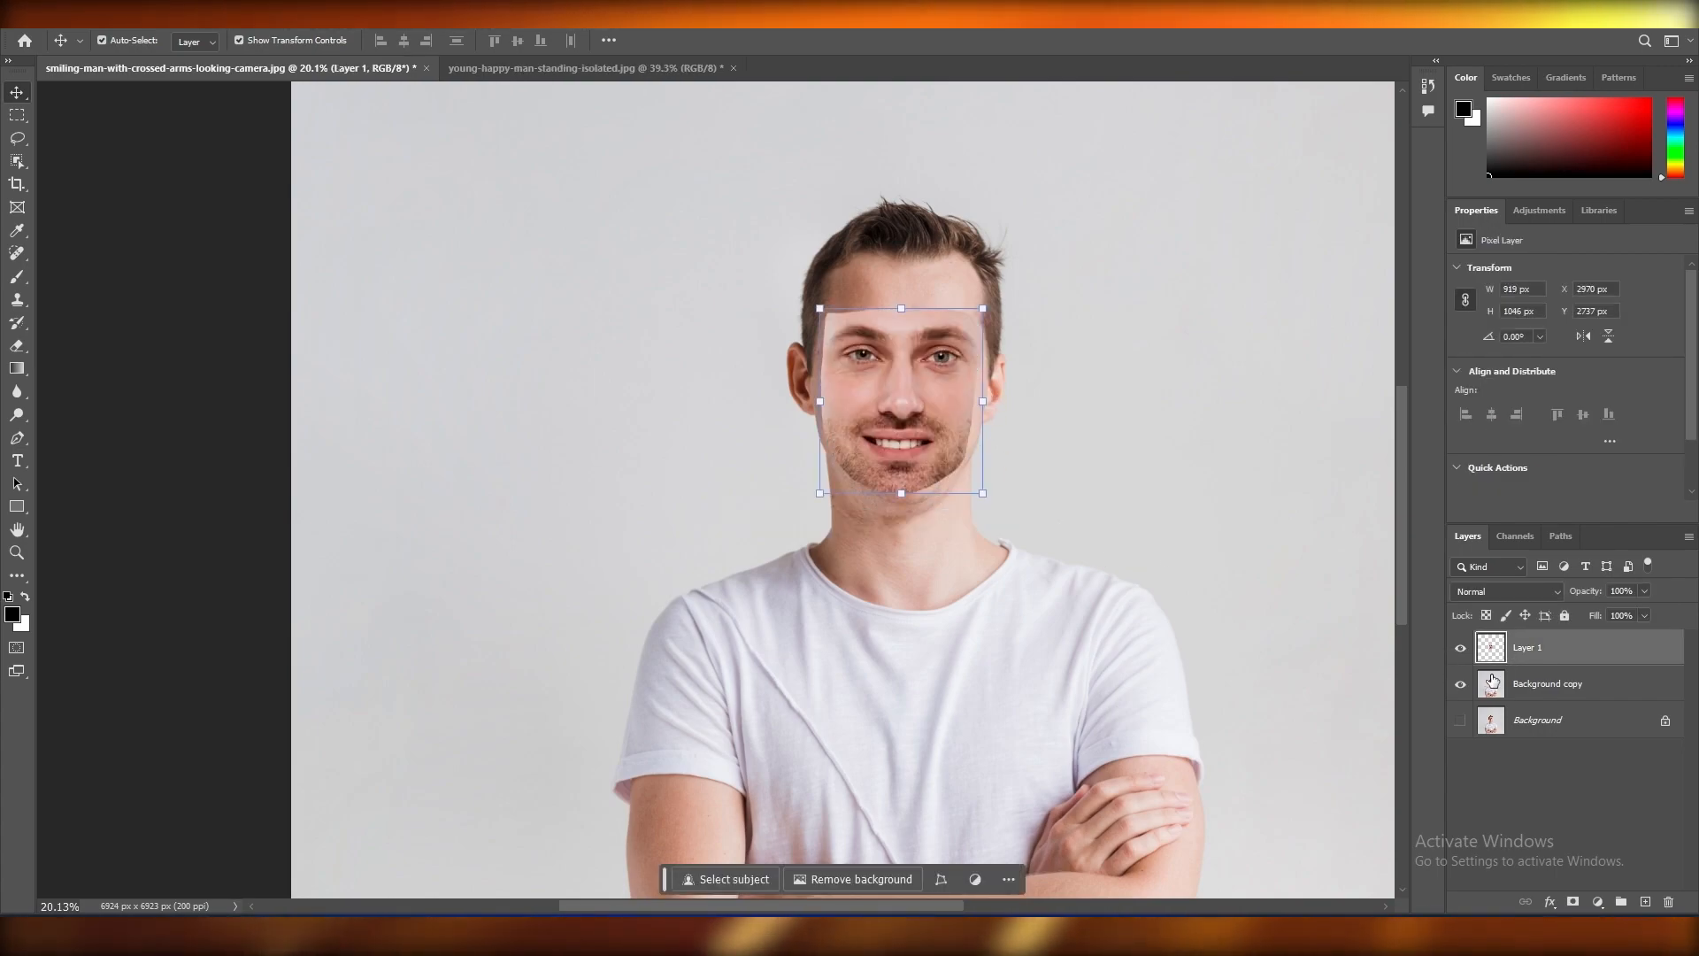
click(1551, 684)
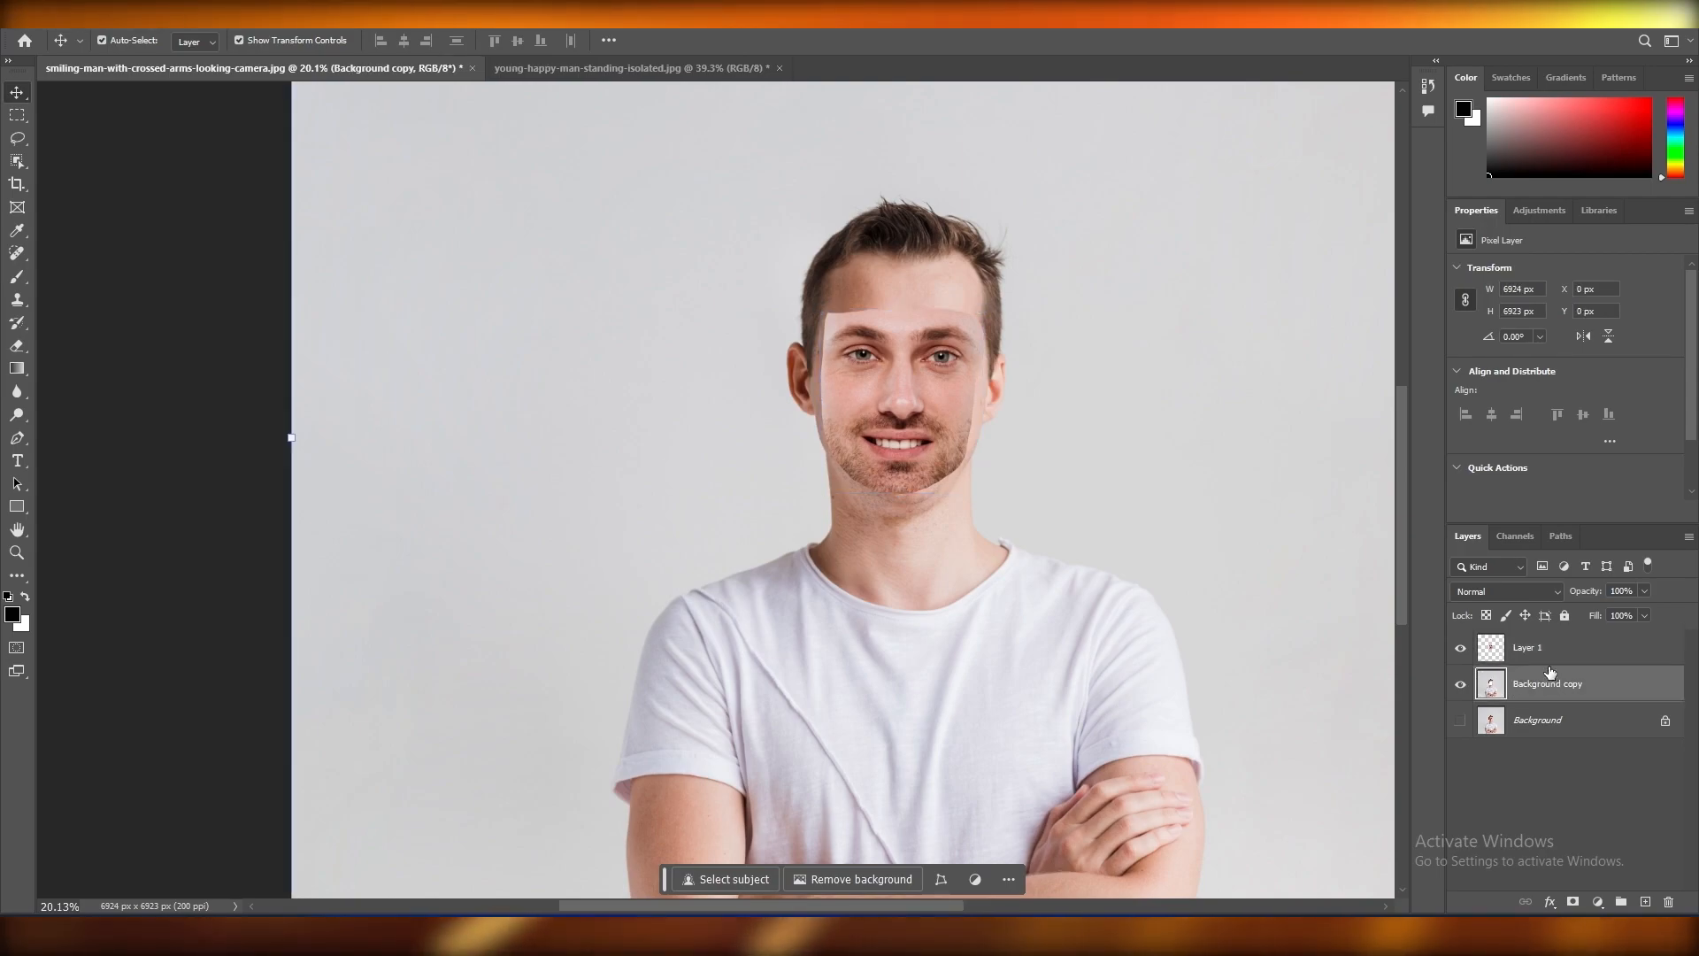
shift+click(1549, 650)
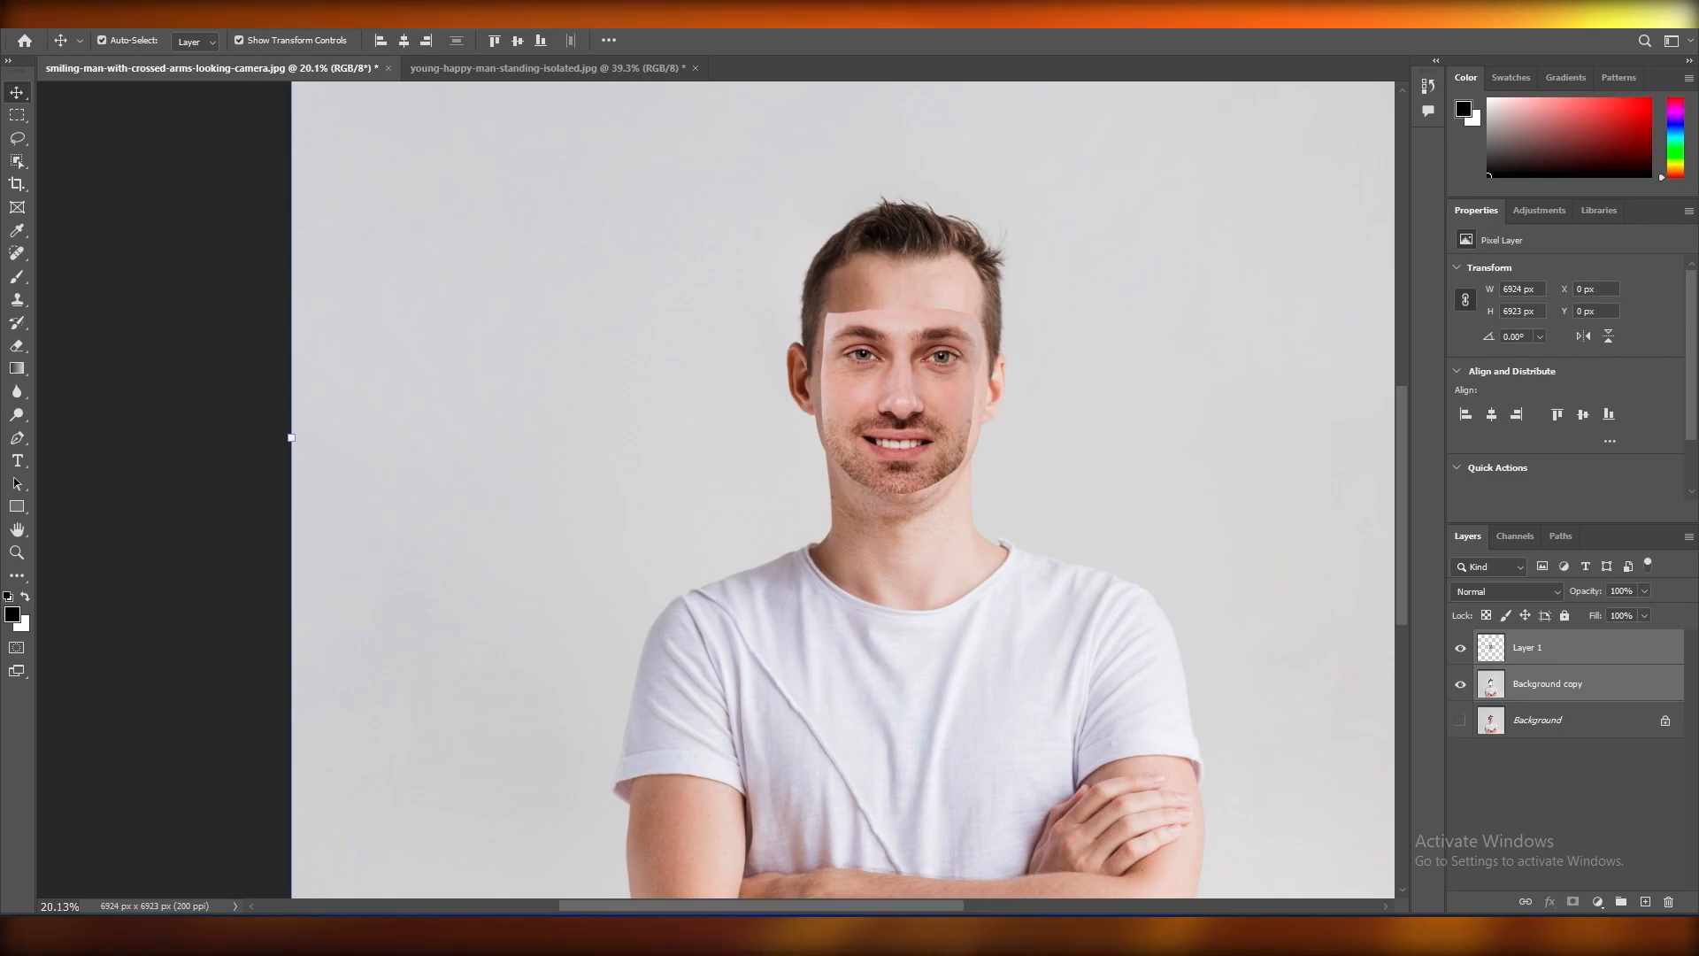
click(67, 16)
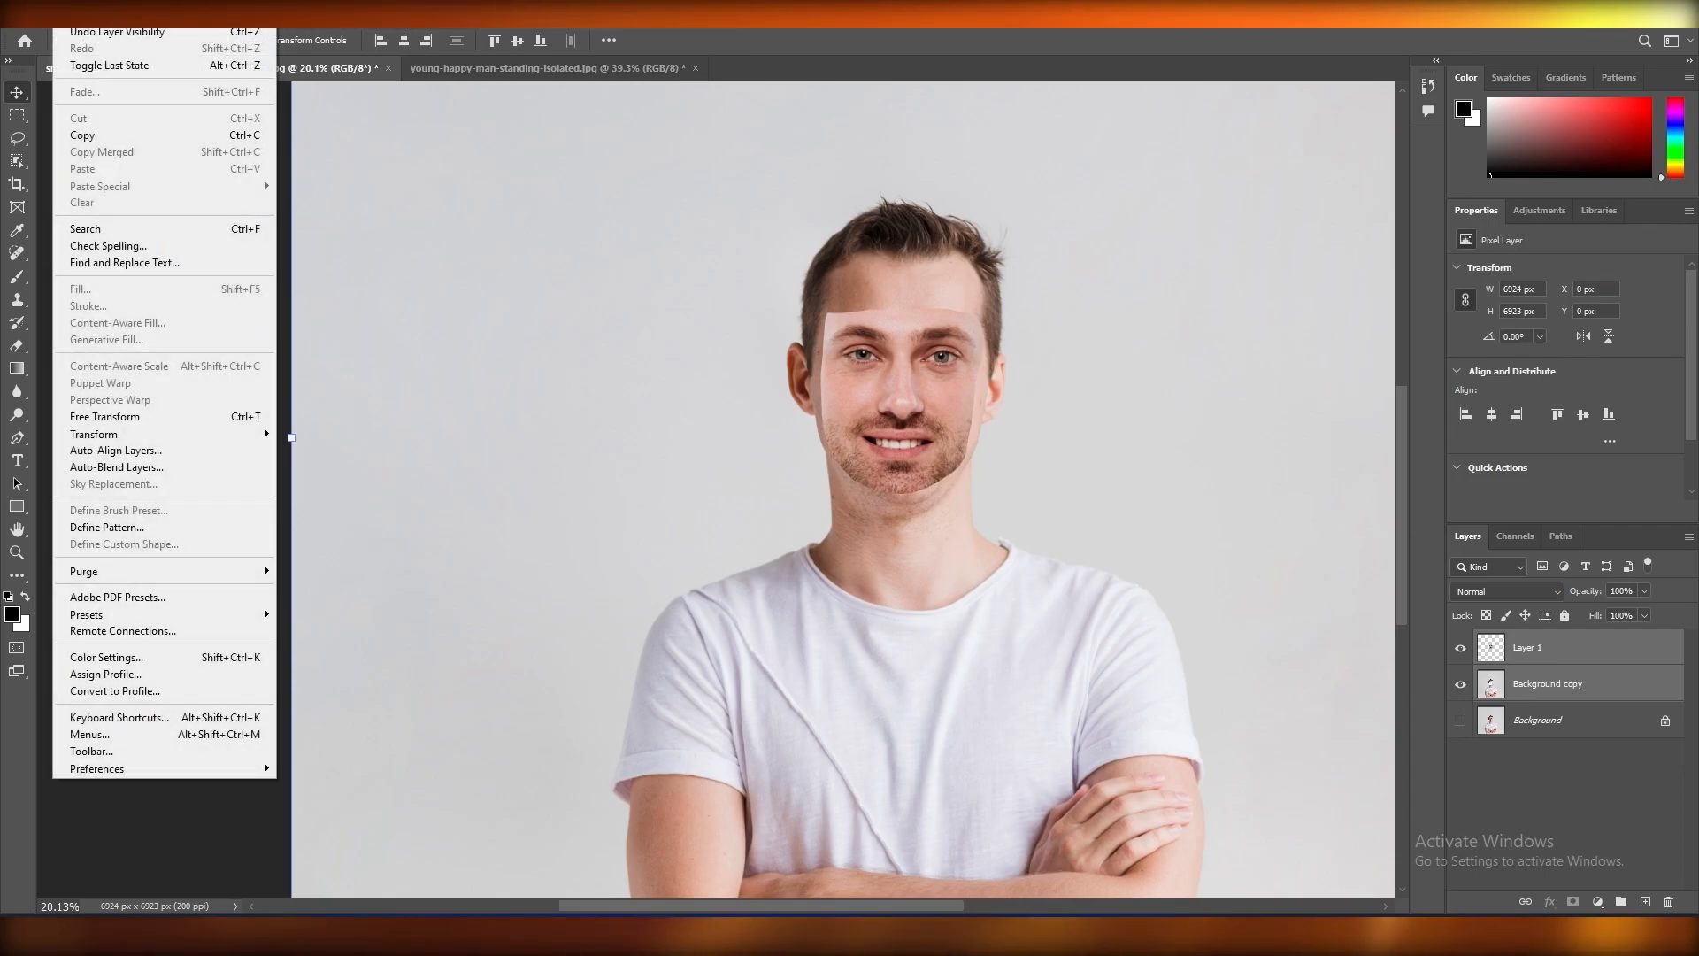
click(150, 468)
click(722, 325)
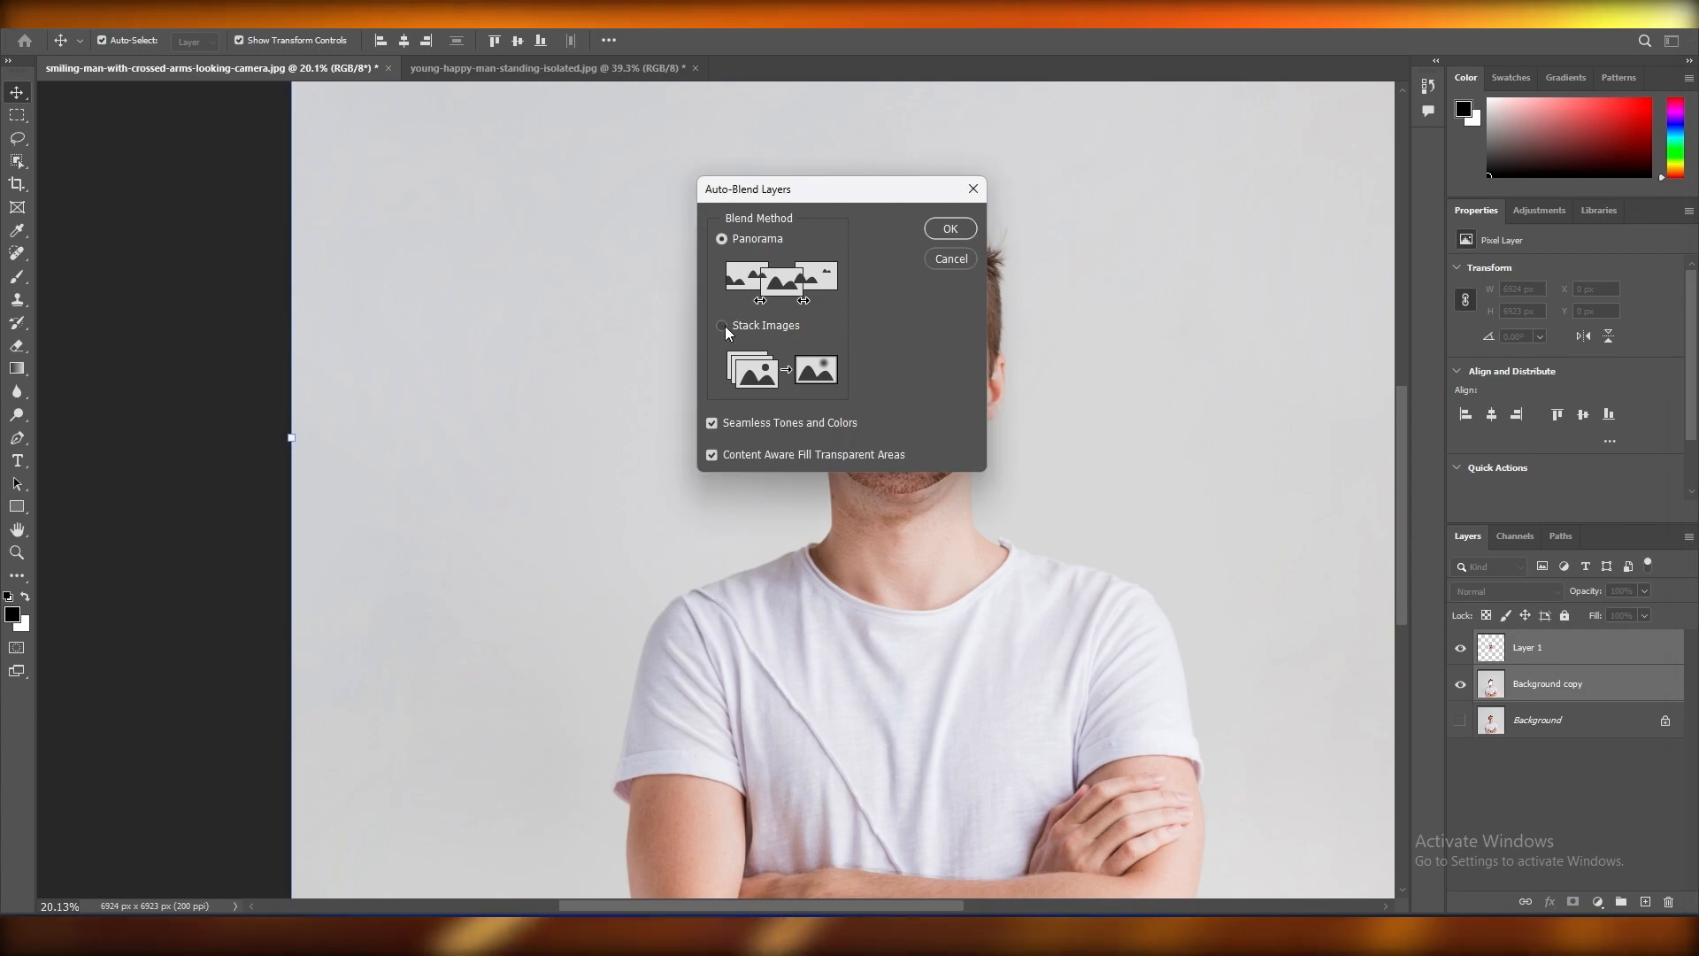
click(949, 228)
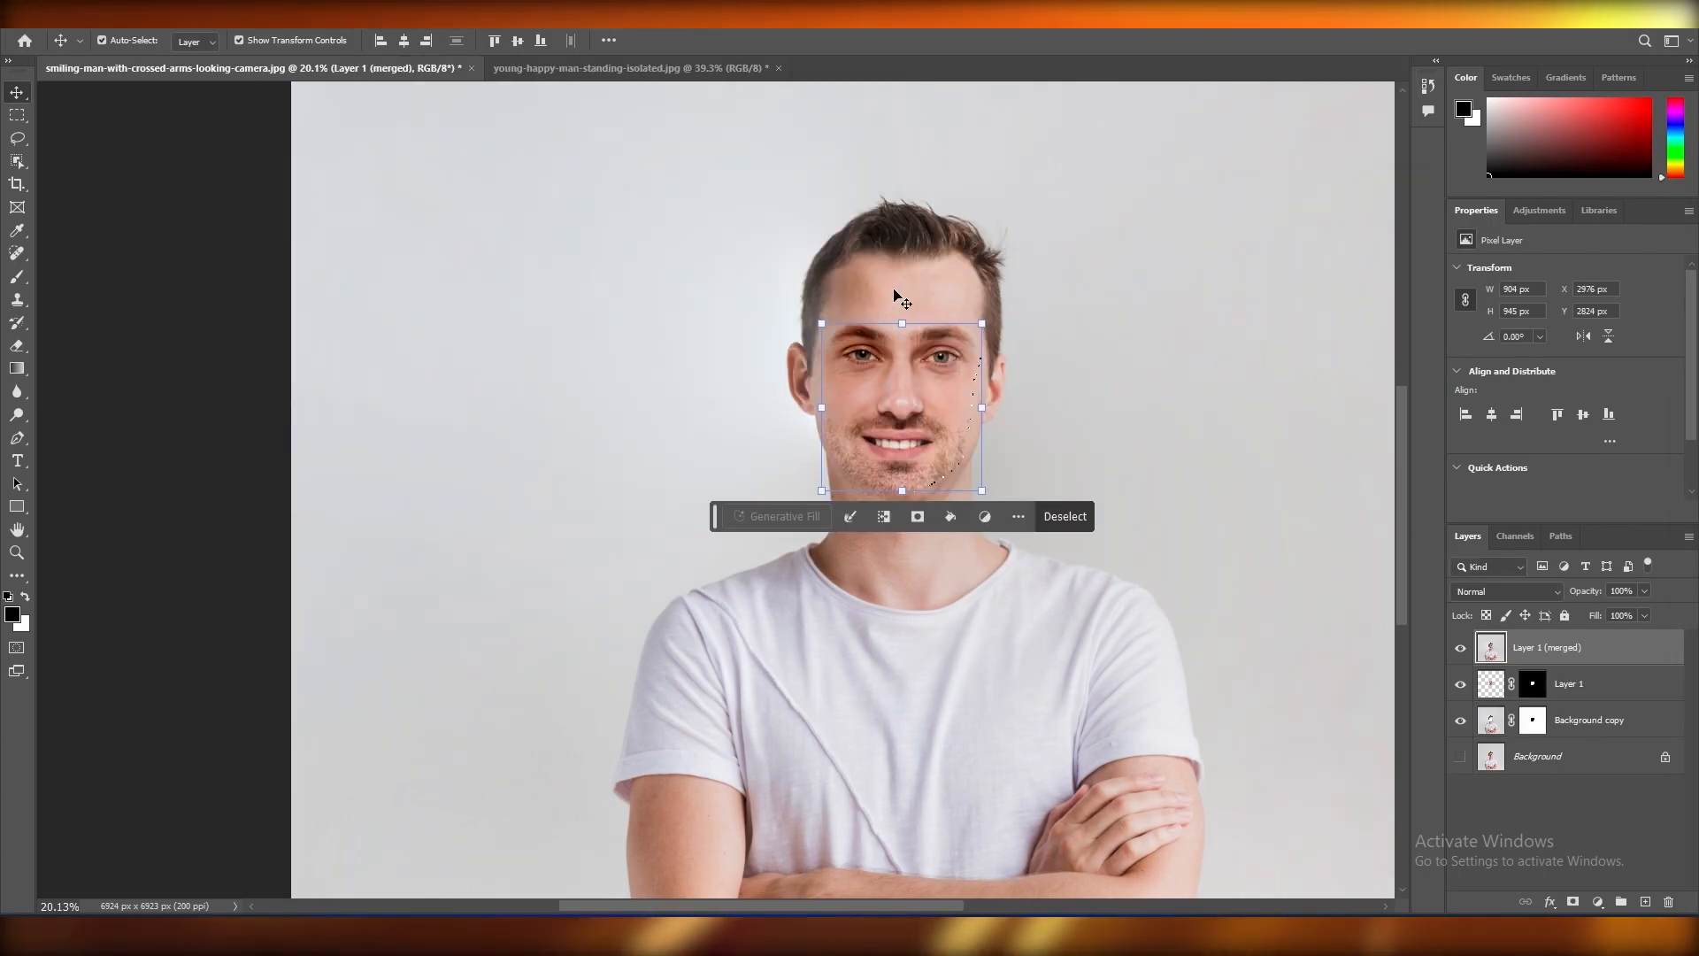
- Deselect the leftover spots around the chin and try to shift the merged layer
click(1496, 821)
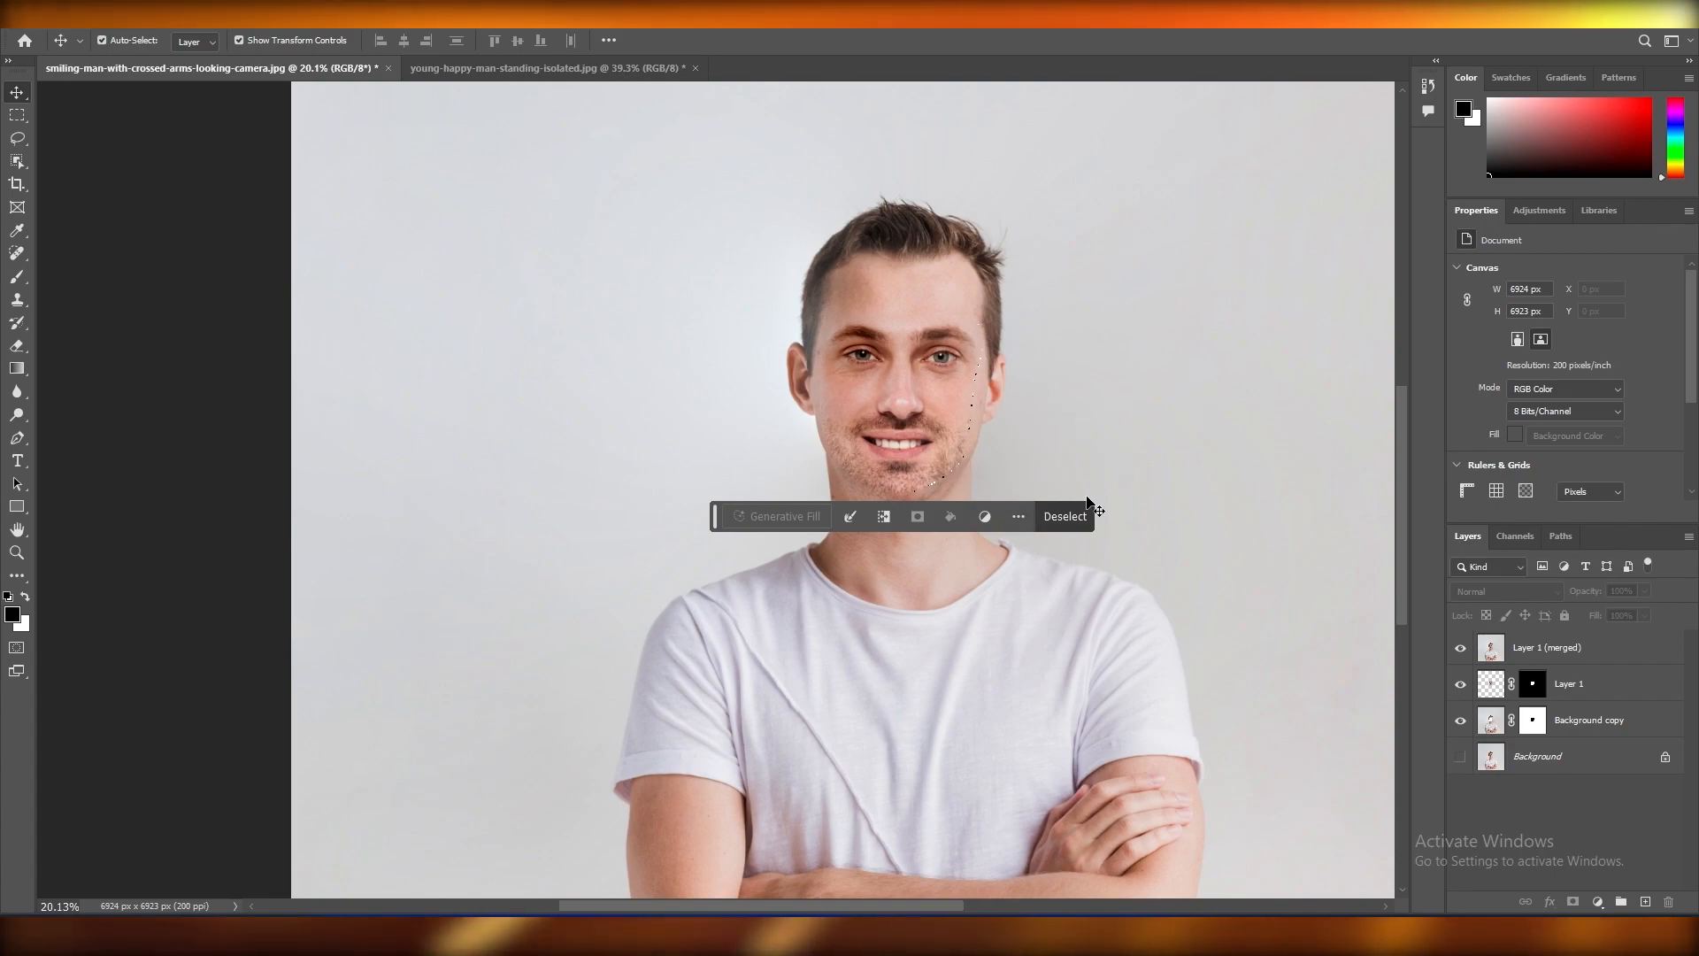
drag(906, 449, 991, 539)
click(1053, 516)
drag(917, 896, 891, 858)
- Step back to before the auto-blend and redo the blend to compare the face with and without it
key(ctrl+z)
key(ctrl+z)
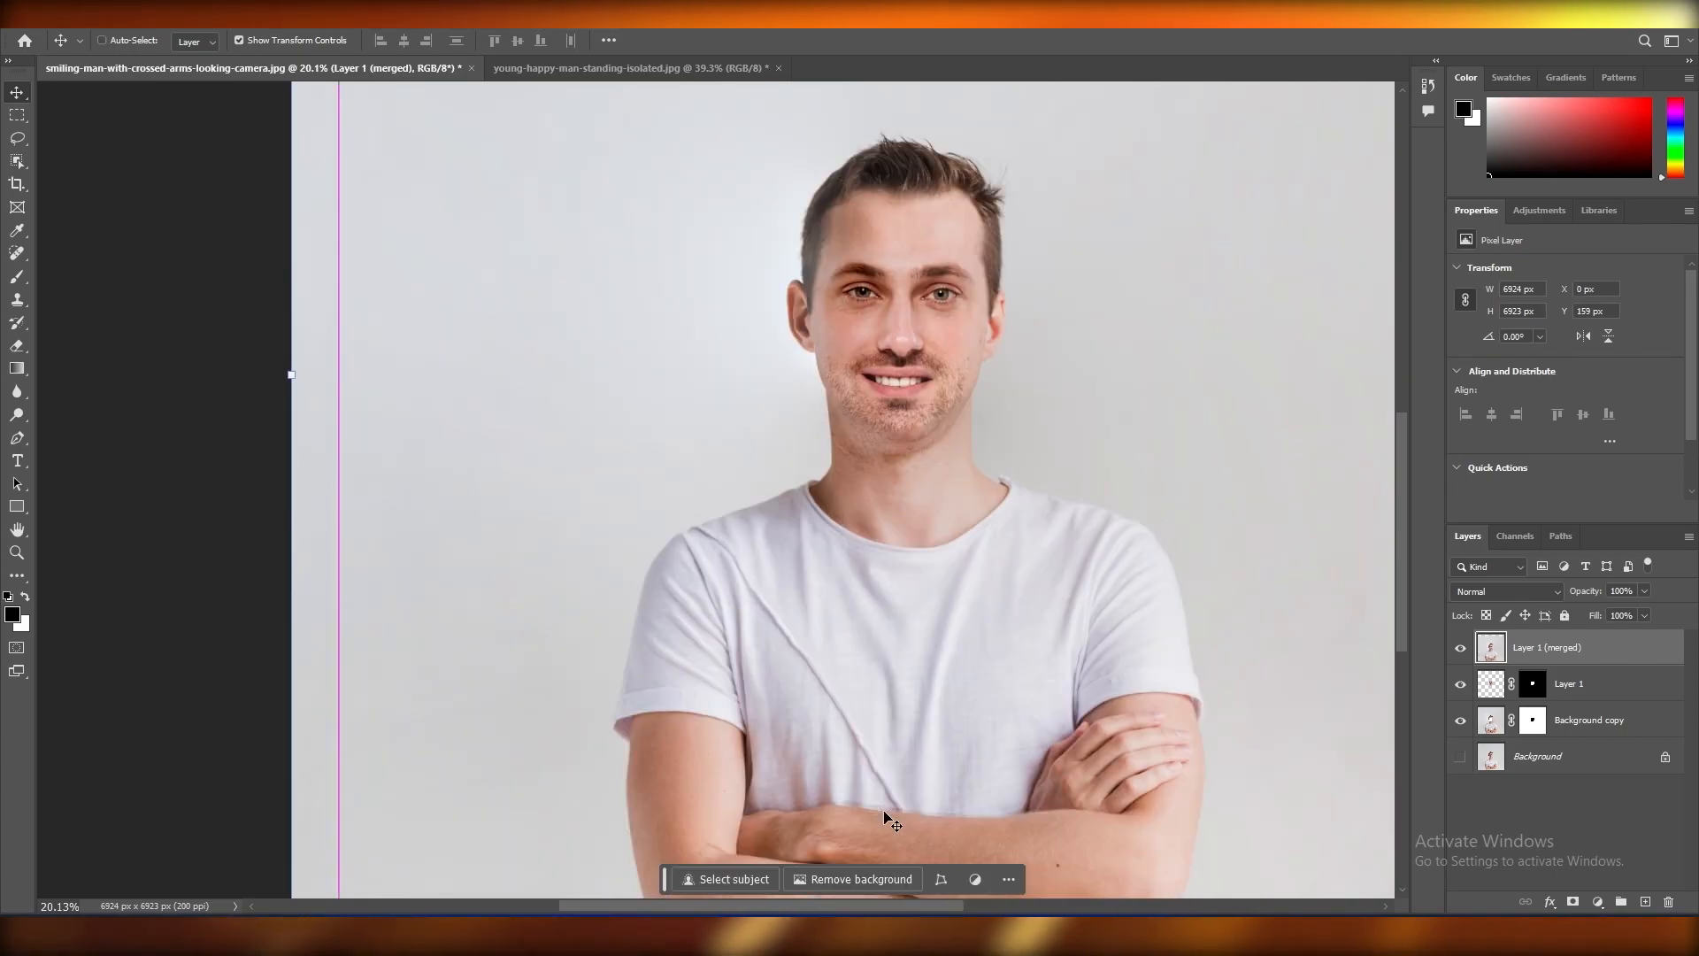
key(ctrl+z)
key(ctrl+z)
key(ctrl+z)
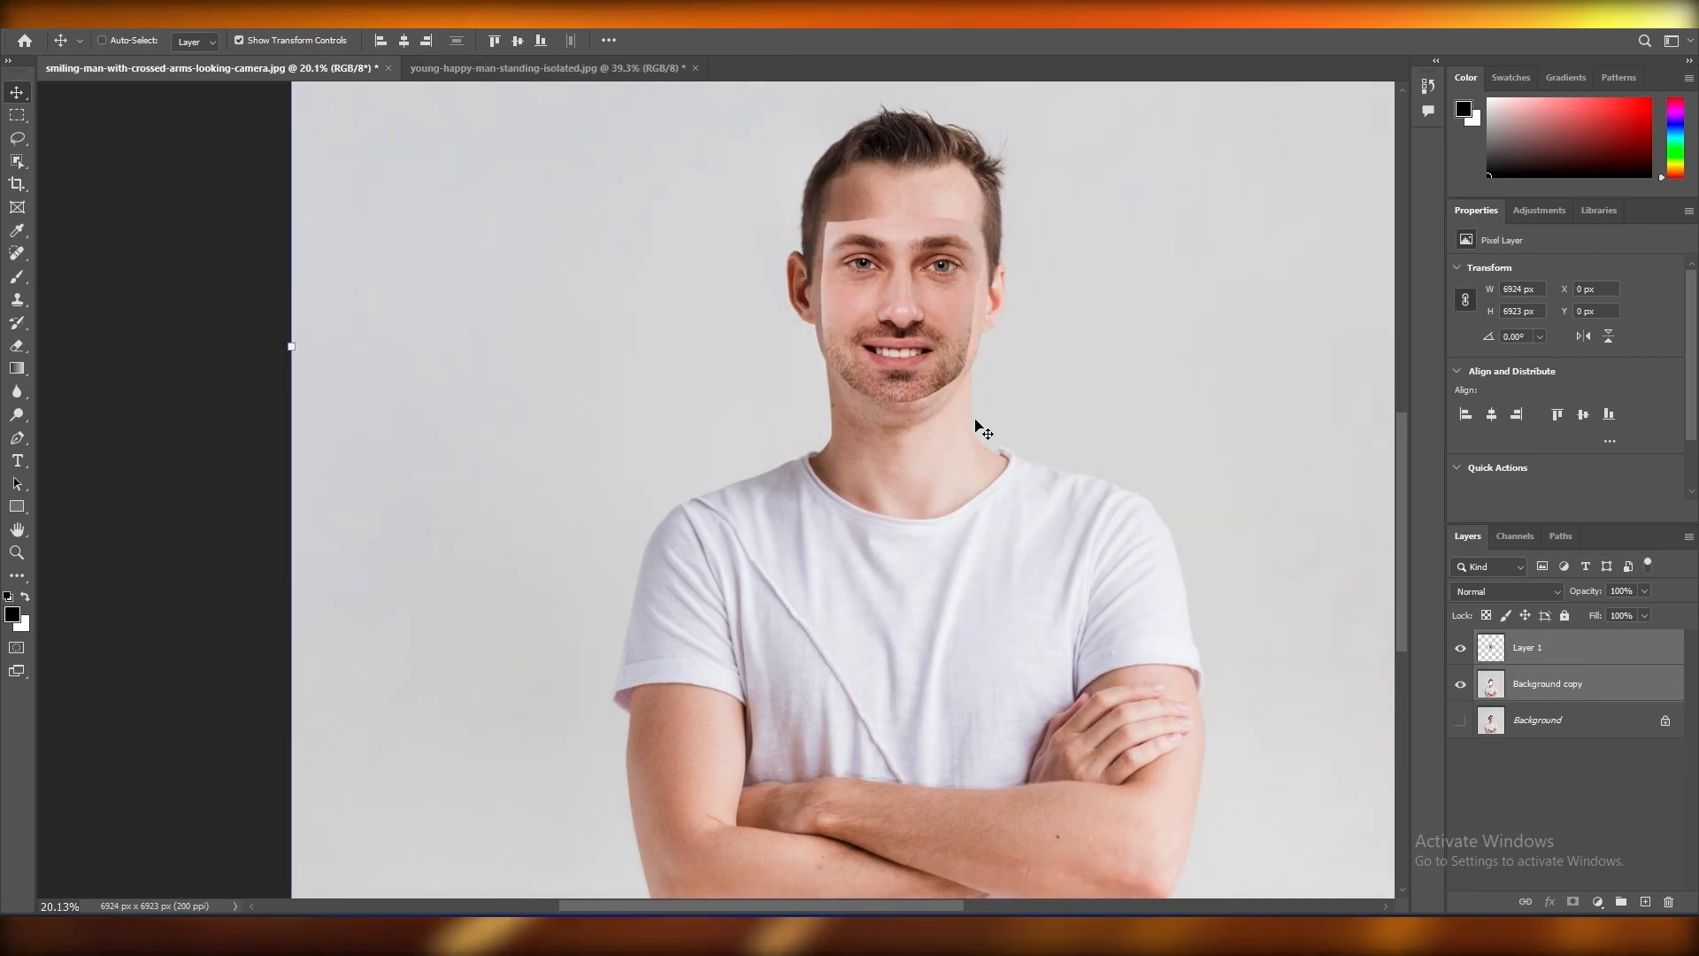
key(ctrl+shift+z)
key(ctrl+z)
key(ctrl+shift+z)
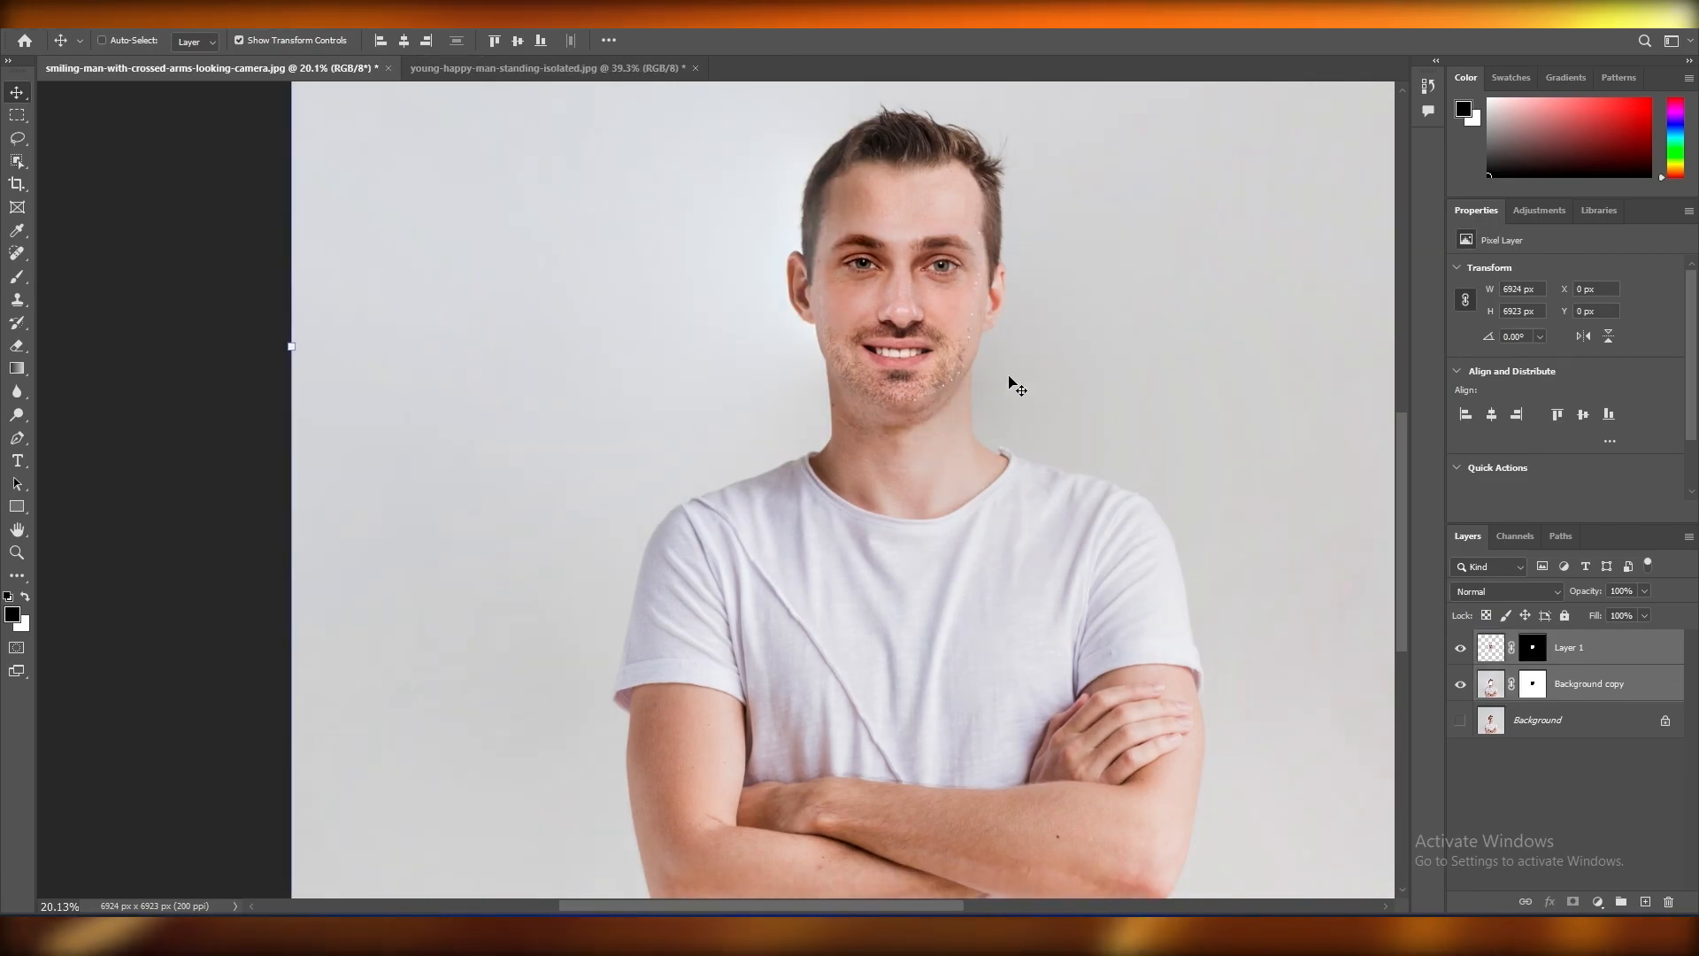
- Move Layer 1 and Background copy together about 95 px to the right and 571 px down
drag(1120, 524, 1136, 624)
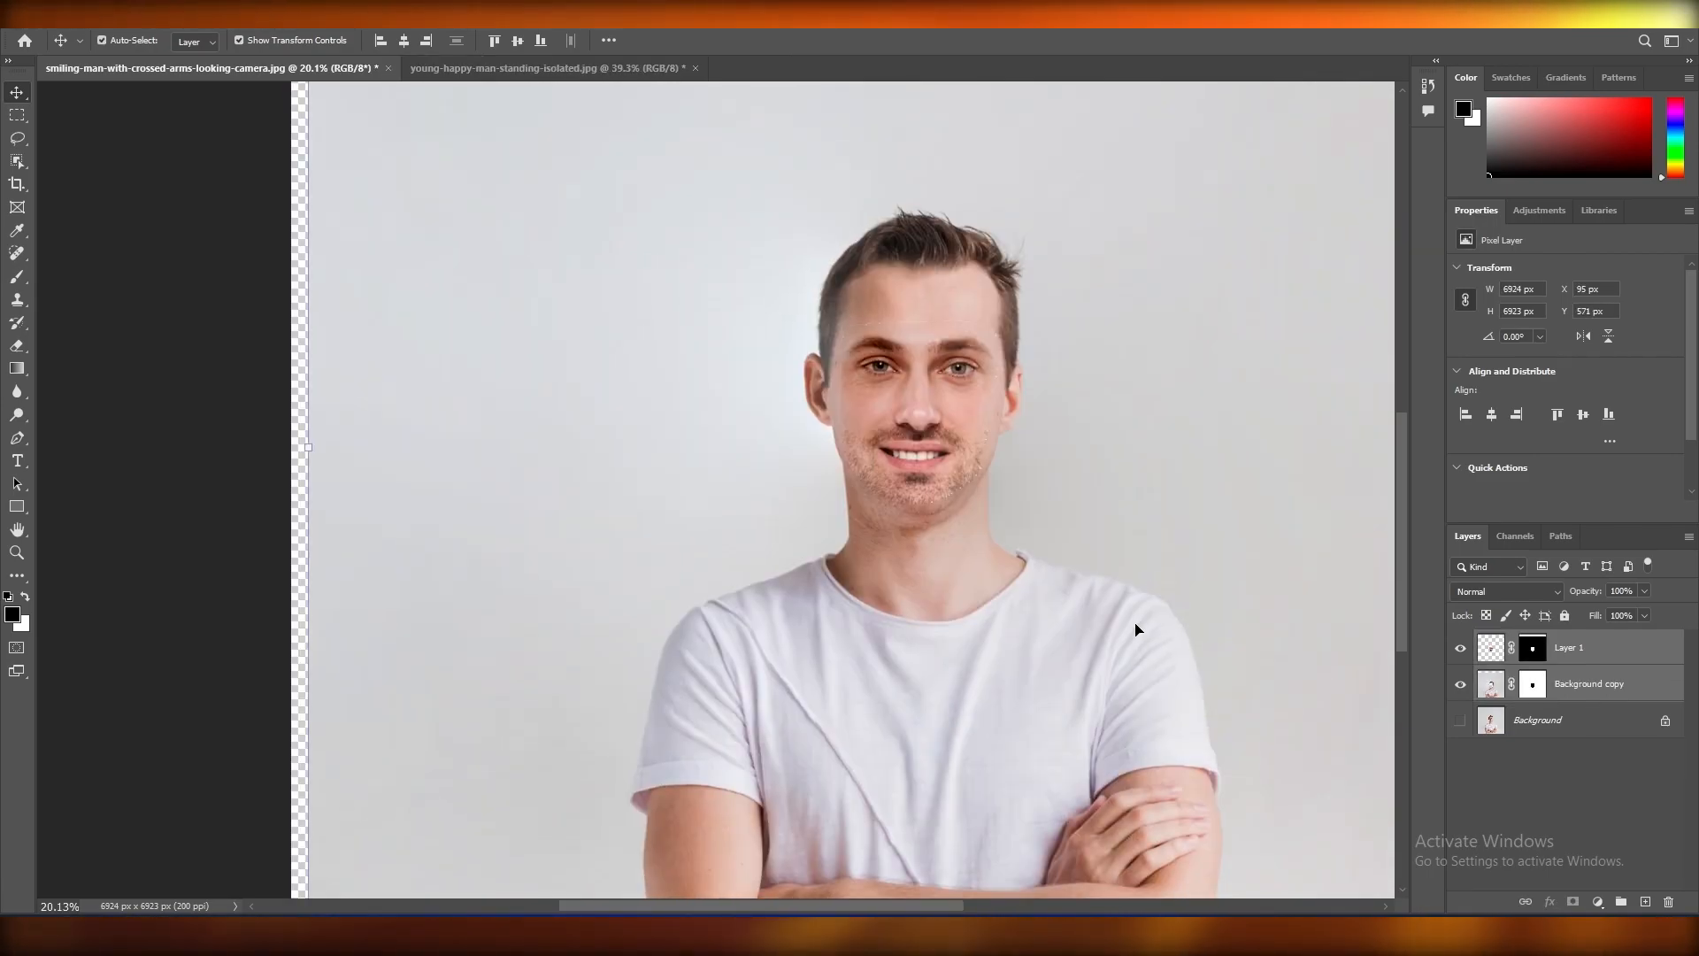